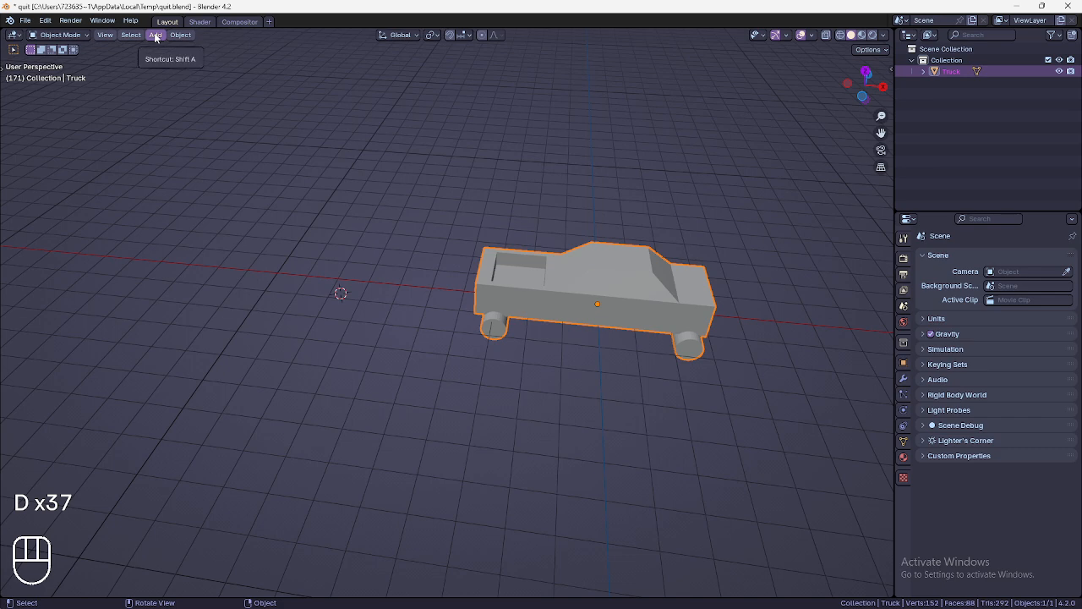
Step: Add a NURBS path curve to the scene and switch it to Edit Mode
click(156, 36)
mouse_move(175, 60)
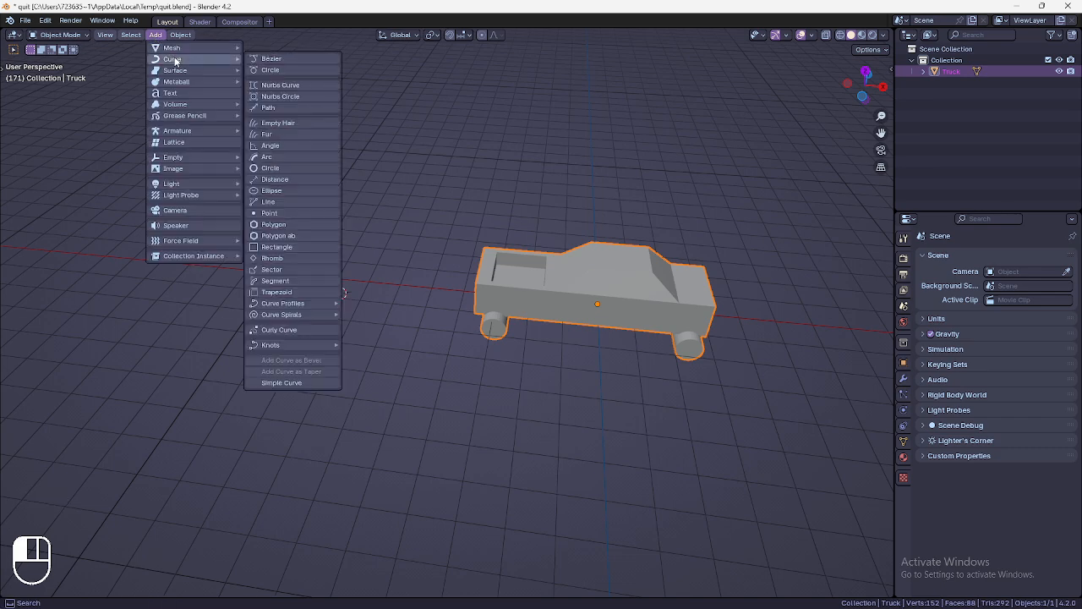
click(279, 109)
shift+middle_drag(286, 290, 394, 259)
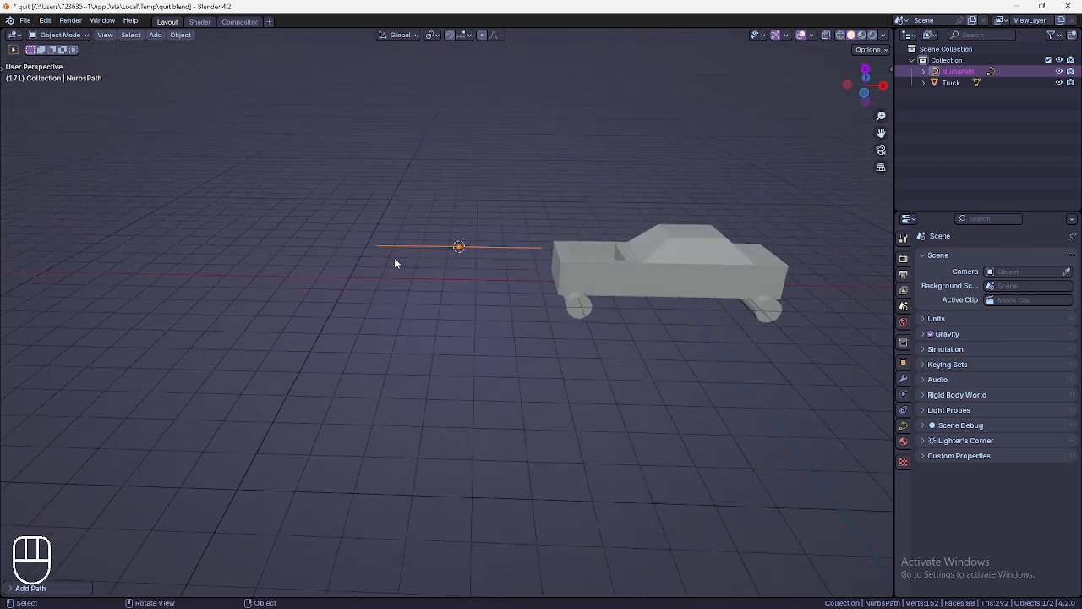
scroll(423, 245, up, 7)
shift+middle_drag(503, 195, 440, 313)
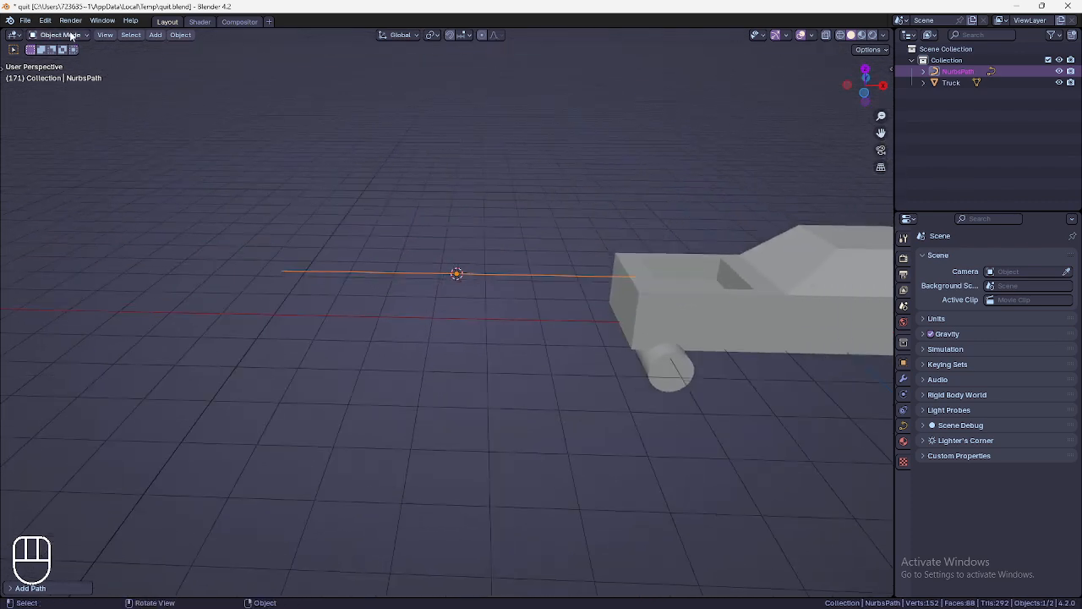
click(73, 36)
click(76, 61)
Step: Move one end control point of the path sideways to bend the straight curve
middle_drag(550, 227, 479, 259)
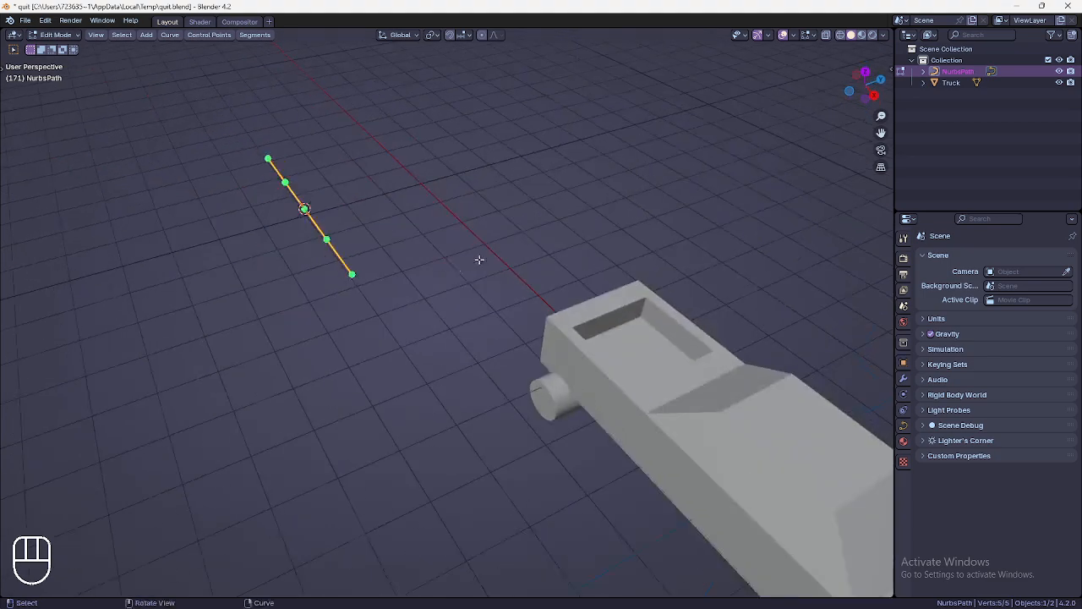
click(350, 273)
scroll(367, 263, up, 4)
shift+middle_drag(367, 263, 593, 311)
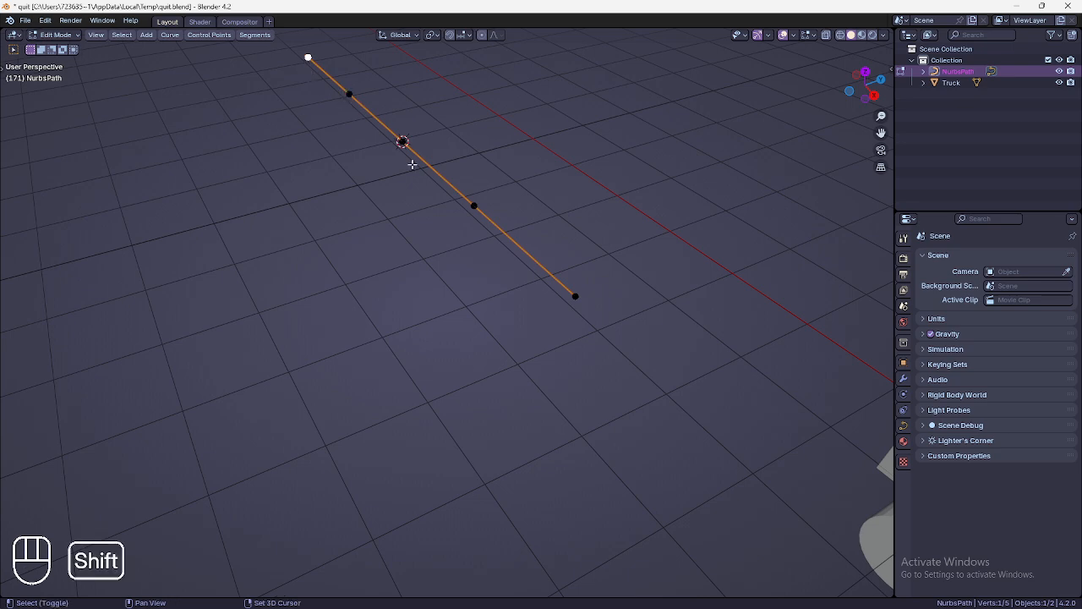
shift+middle_drag(411, 164, 386, 270)
scroll(467, 359, down, 3)
middle_drag(468, 360, 437, 322)
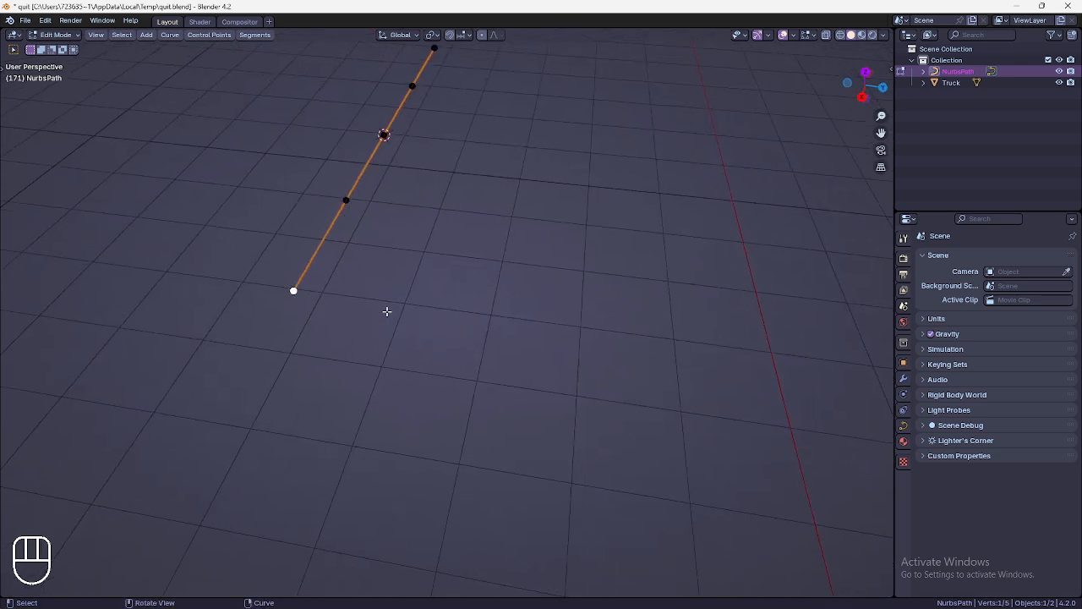
key(g)
click(561, 329)
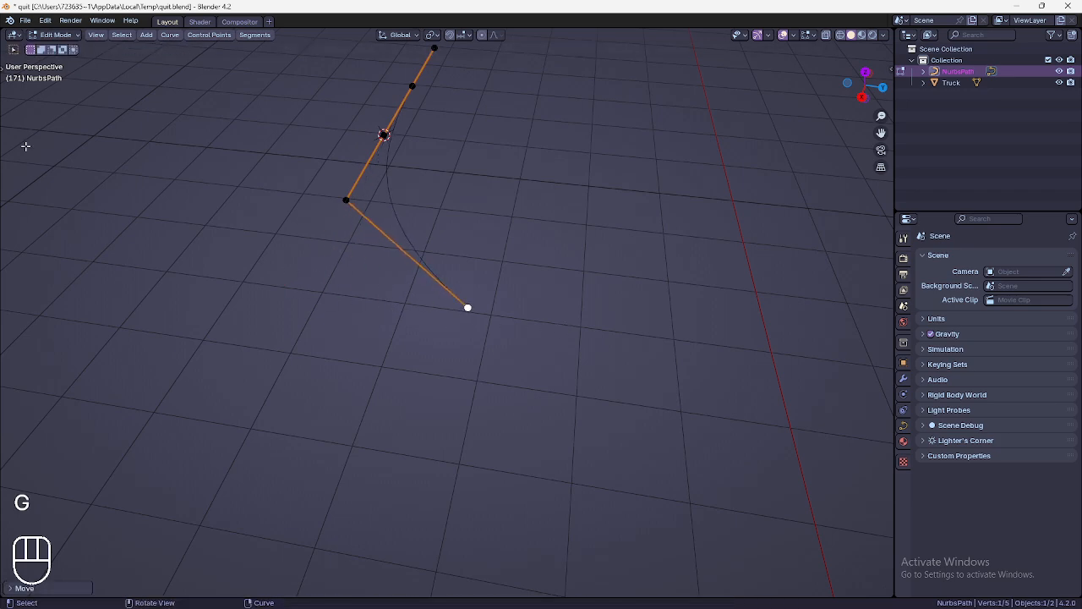
Step: Activate the Move tool and pull the selected end control point farther out
click(5, 67)
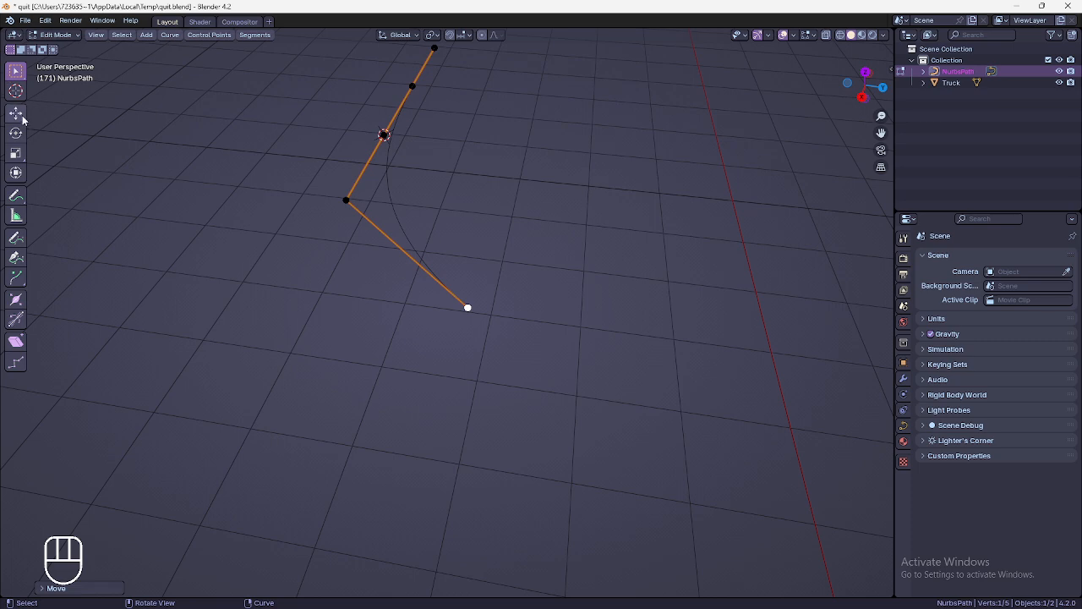
click(21, 118)
shift+middle_drag(528, 298, 473, 304)
drag(412, 313, 578, 337)
Step: Move the path's middle control point away from the line to give the curve a second bend
middle_drag(533, 273, 395, 262)
shift+middle_drag(549, 124, 437, 266)
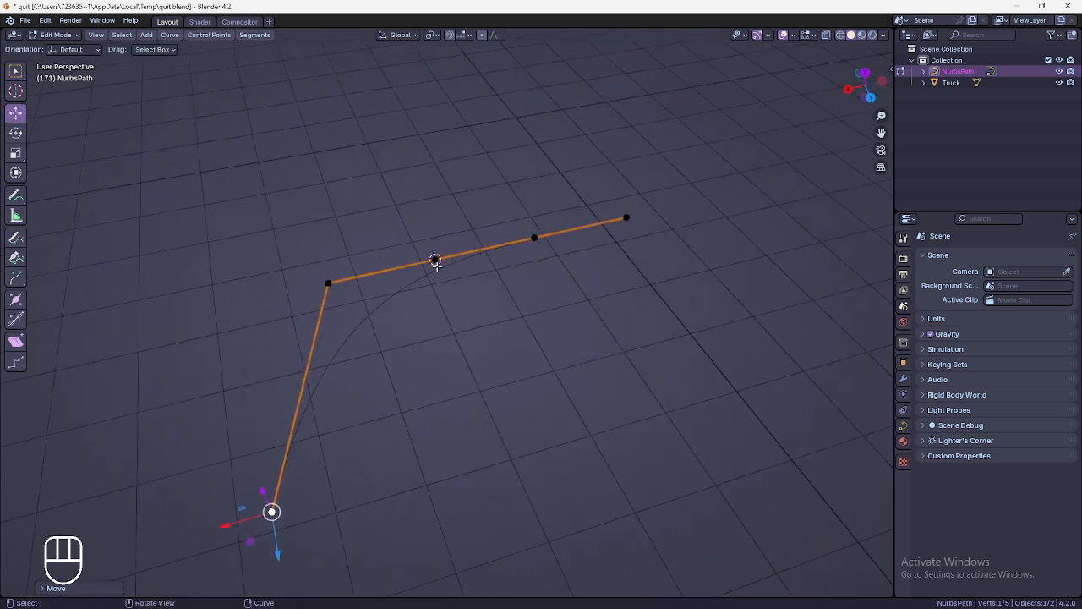
click(435, 261)
drag(435, 261, 447, 150)
Step: Move the control point next to the displaced end to form an S-shaped curve, and return to Object Mode
middle_drag(563, 244, 502, 242)
click(600, 280)
shift+middle_drag(600, 280, 539, 292)
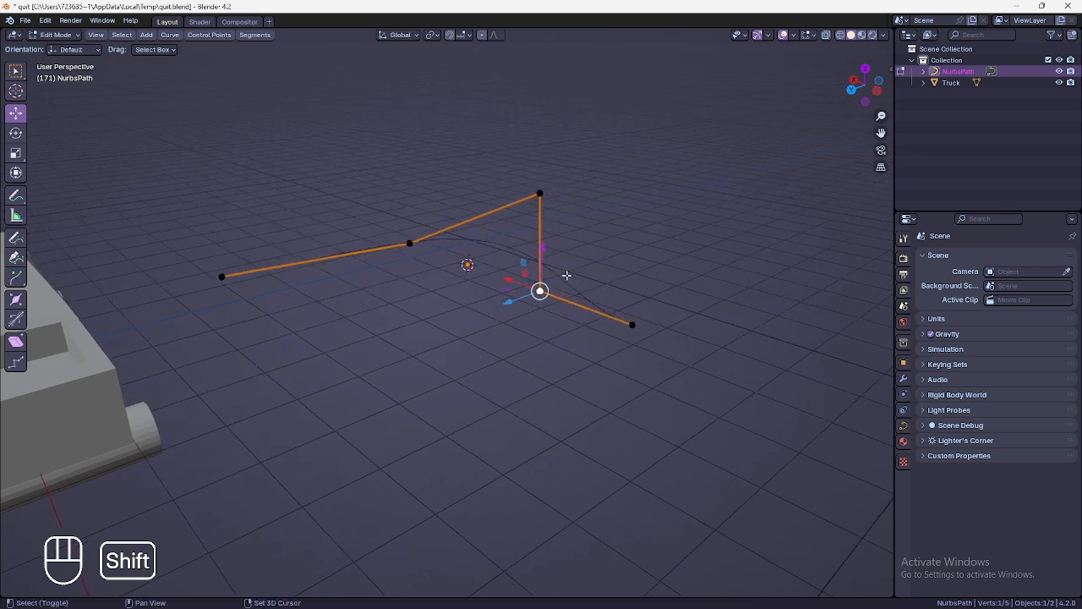
key(f)
key(g)
click(669, 331)
key(Tab)
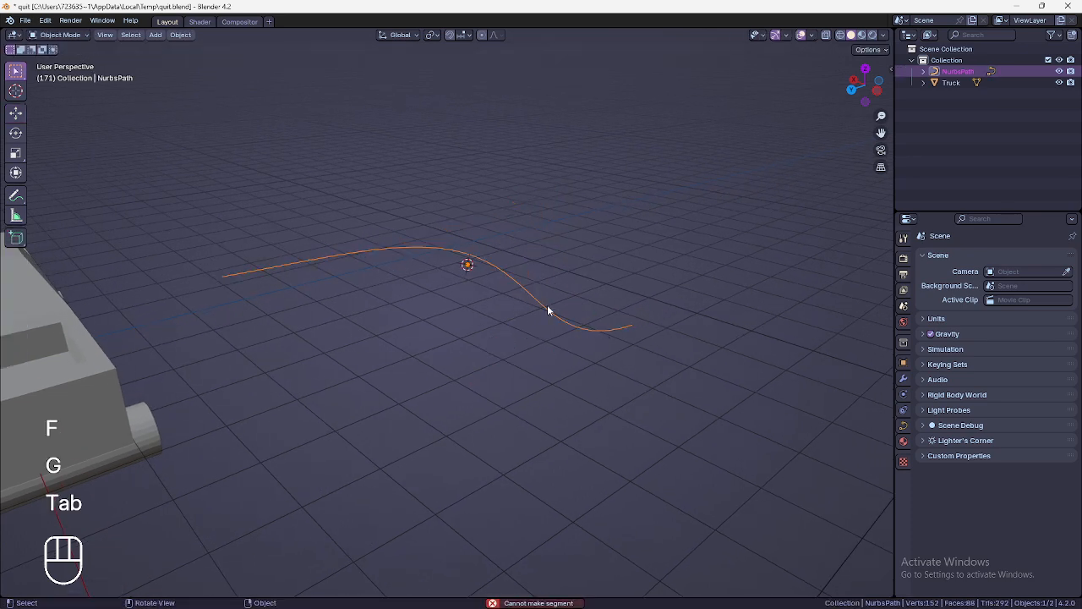
key(Tab)
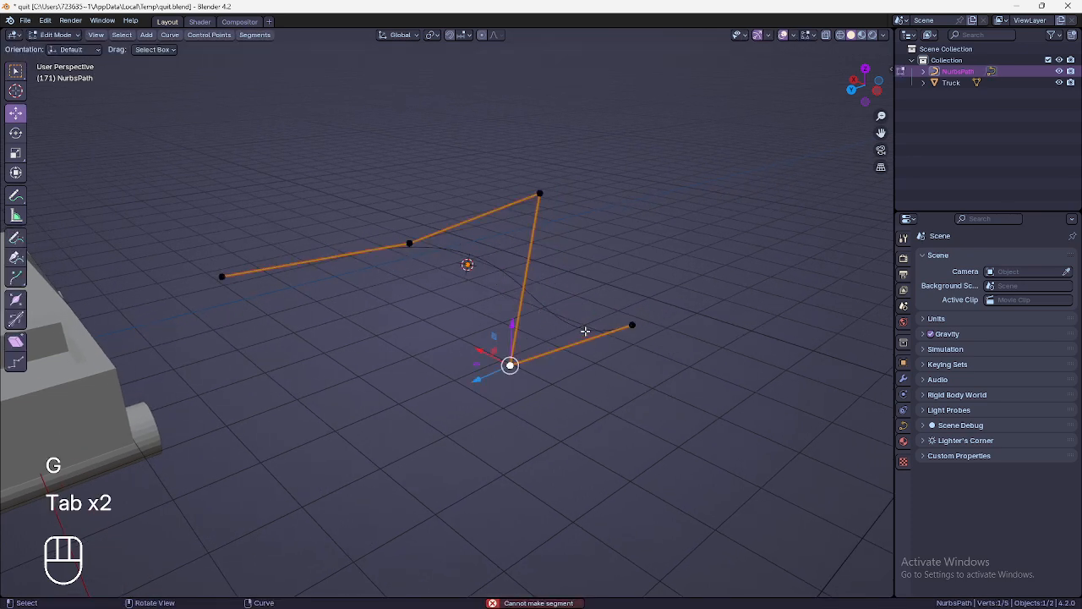
key(a)
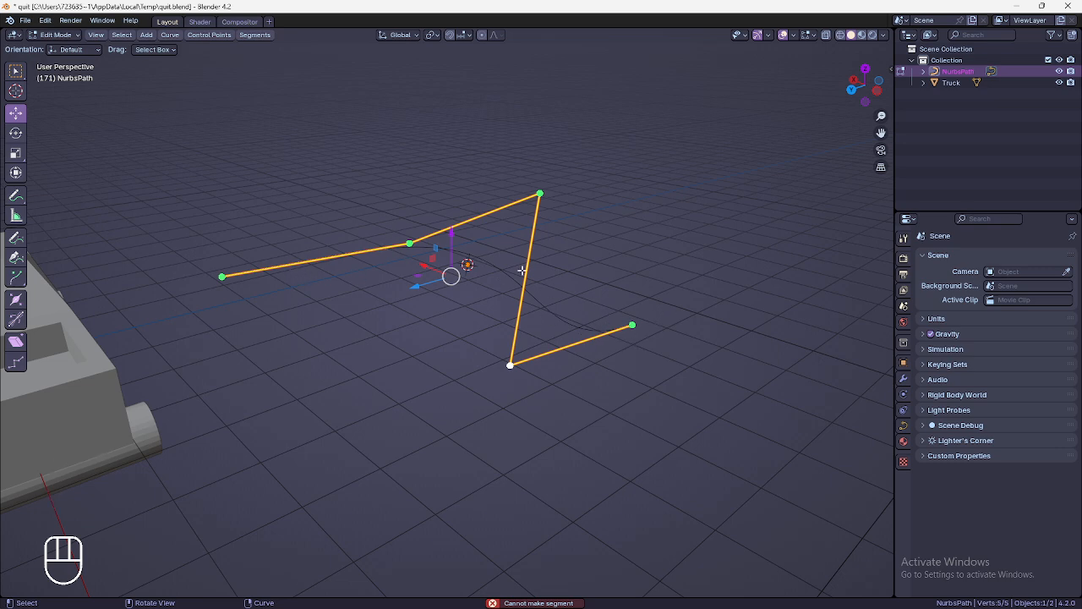
key(Tab)
Step: Scale up all control points of the path in Edit Mode so the curve extends well beyond the truck
scroll(649, 304, down, 2)
middle_drag(659, 305, 560, 299)
shift+middle_drag(707, 298, 600, 263)
scroll(637, 283, down, 2)
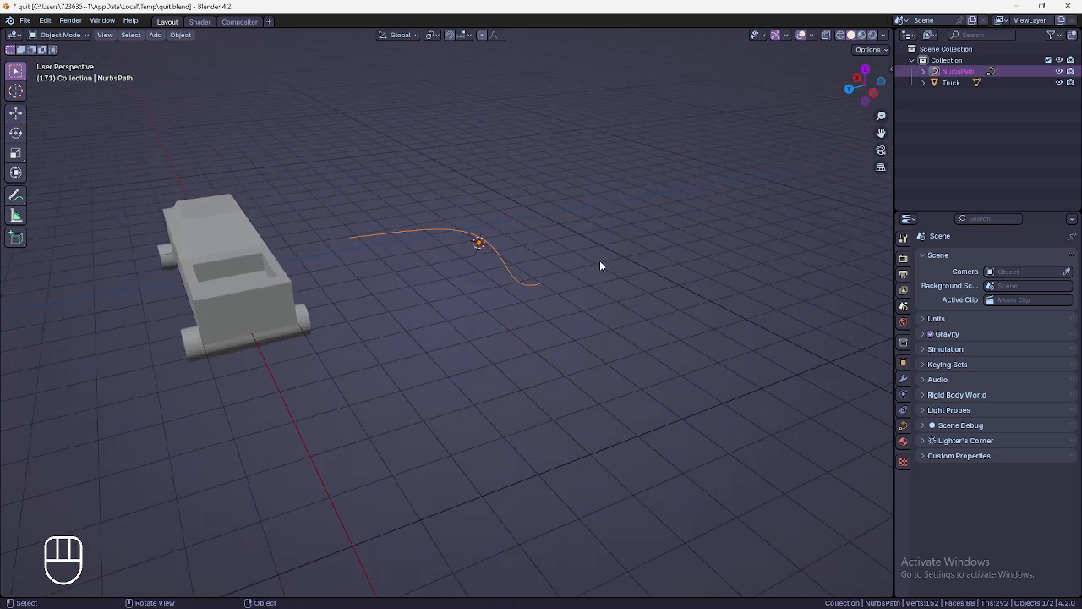
key(Tab)
key(a)
key(s)
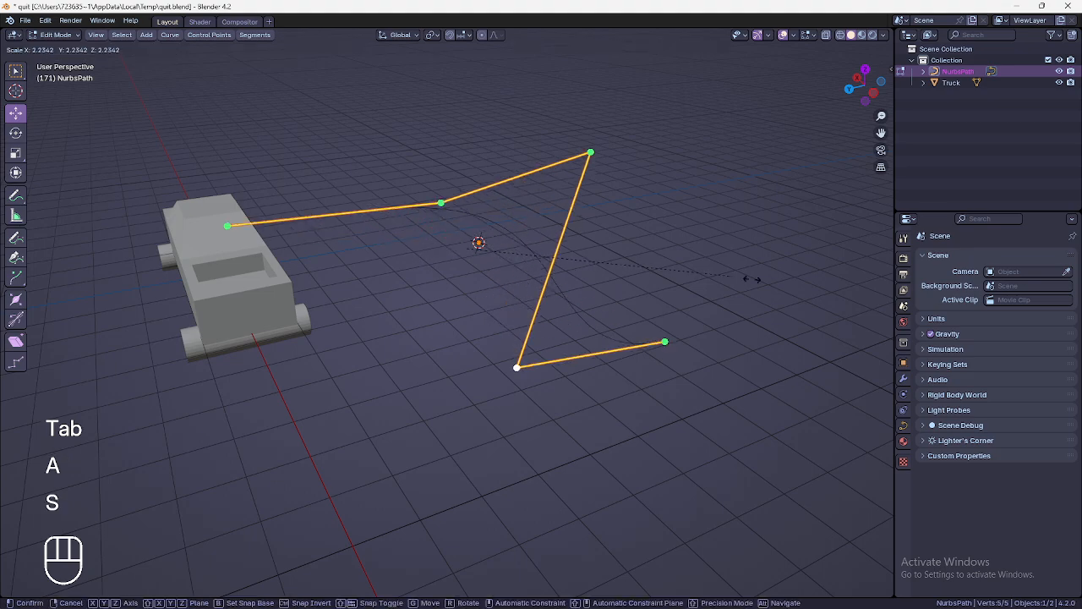
click(375, 367)
scroll(375, 367, down, 1)
scroll(374, 367, down, 2)
key(Tab)
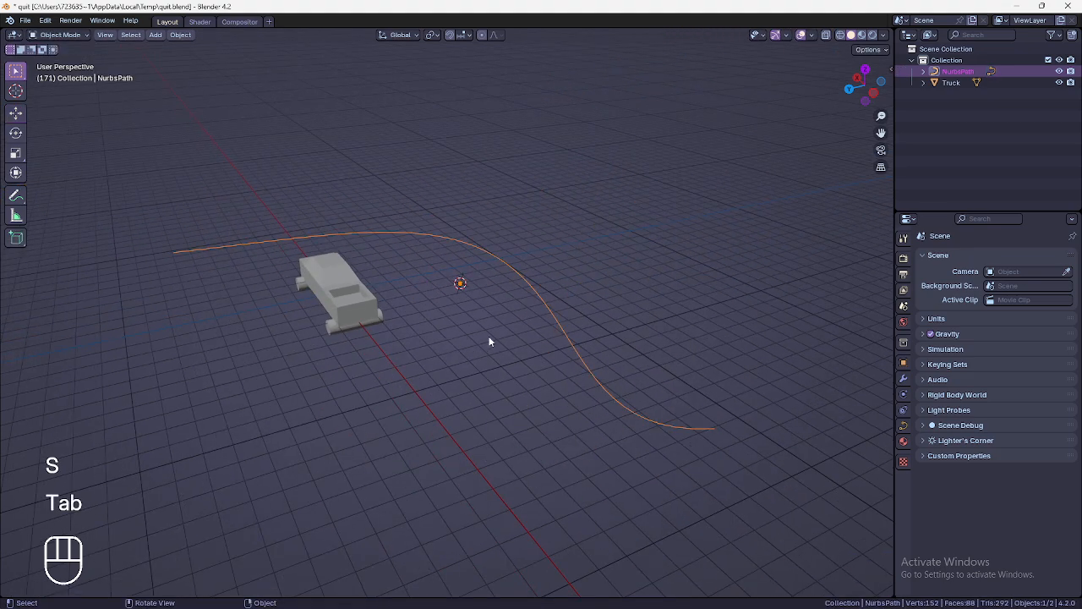
key(Tab)
click(419, 228)
key(r)
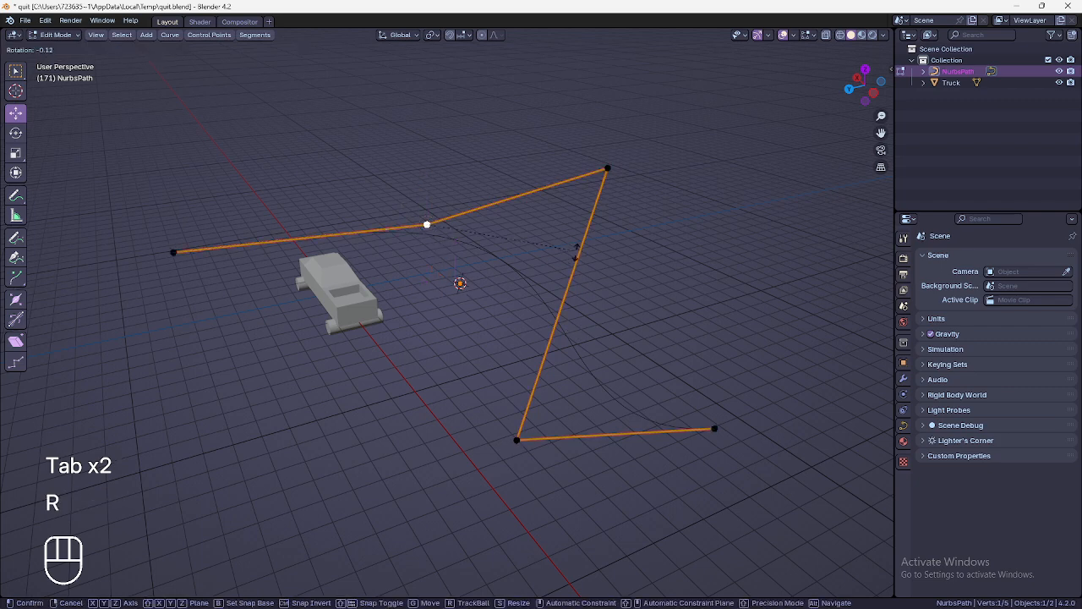
key(Escape)
Step: Rotate the middle control point and its neighbour toward the truck together by about 40 degrees
click(607, 169)
shift+click(427, 225)
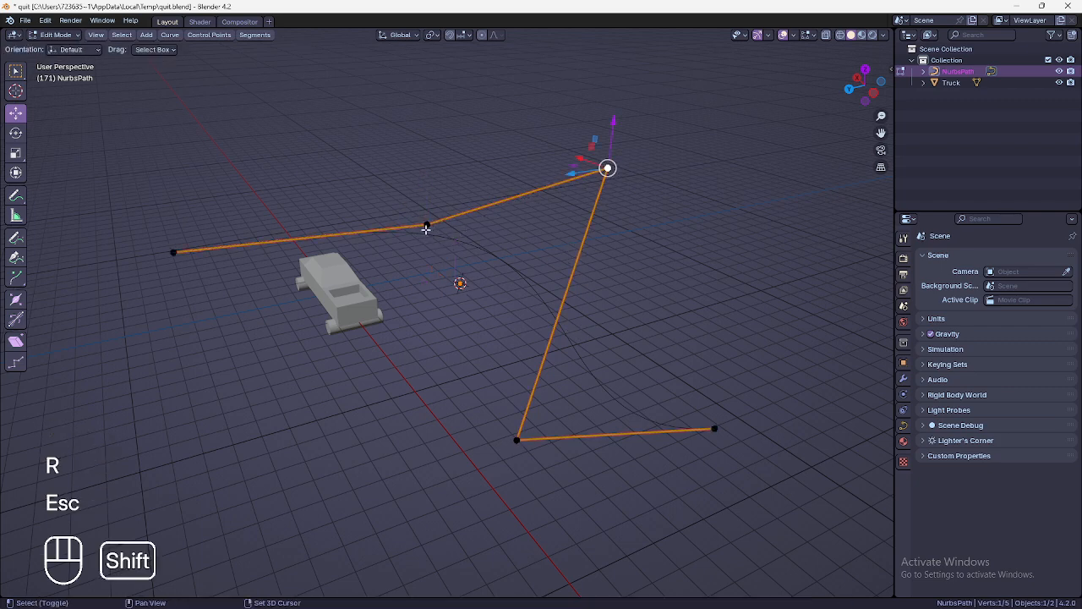
key(r)
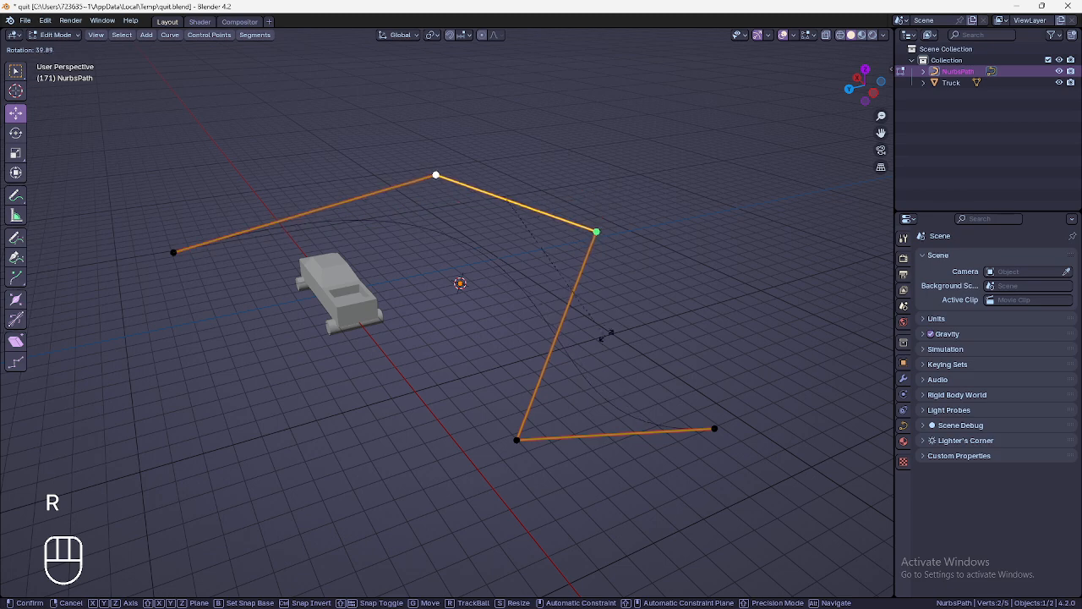
click(605, 334)
Step: Extrude the end control point on the truck's side to lengthen the path
shift+middle_drag(712, 350, 852, 318)
click(307, 222)
middle_drag(364, 241, 308, 225)
key(e)
click(93, 234)
shift+middle_drag(96, 234, 398, 289)
scroll(434, 292, up, 5)
key(Tab)
Step: Flatten the path by scaling all its control points down along the Z axis
key(Tab)
key(a)
key(s)
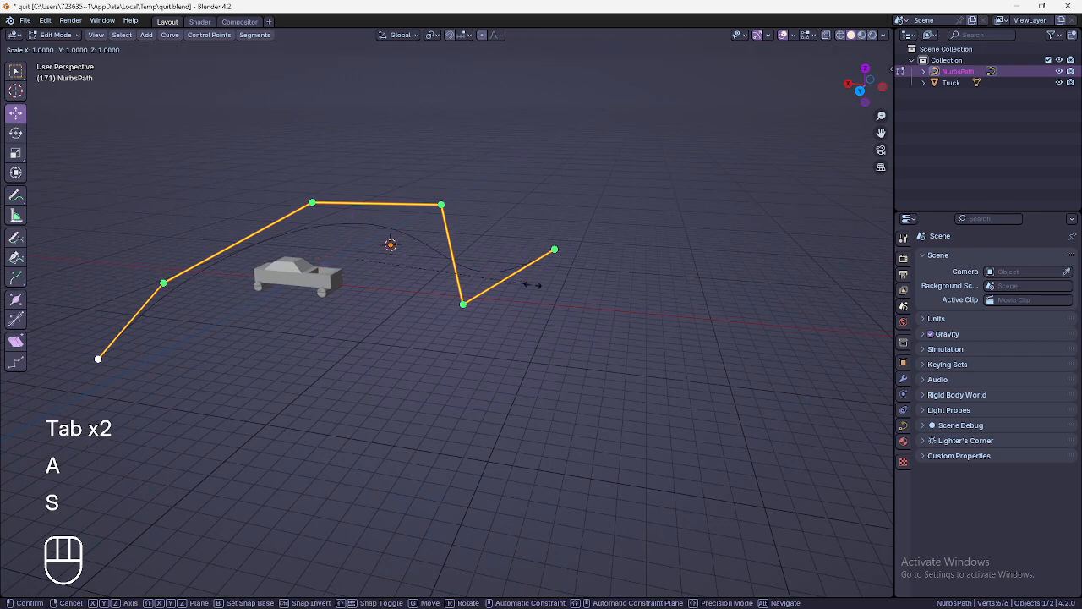
key(z)
click(397, 285)
key(Tab)
Step: Extrude the opposite end control point outward to extend the path, and return to Object Mode
key(Tab)
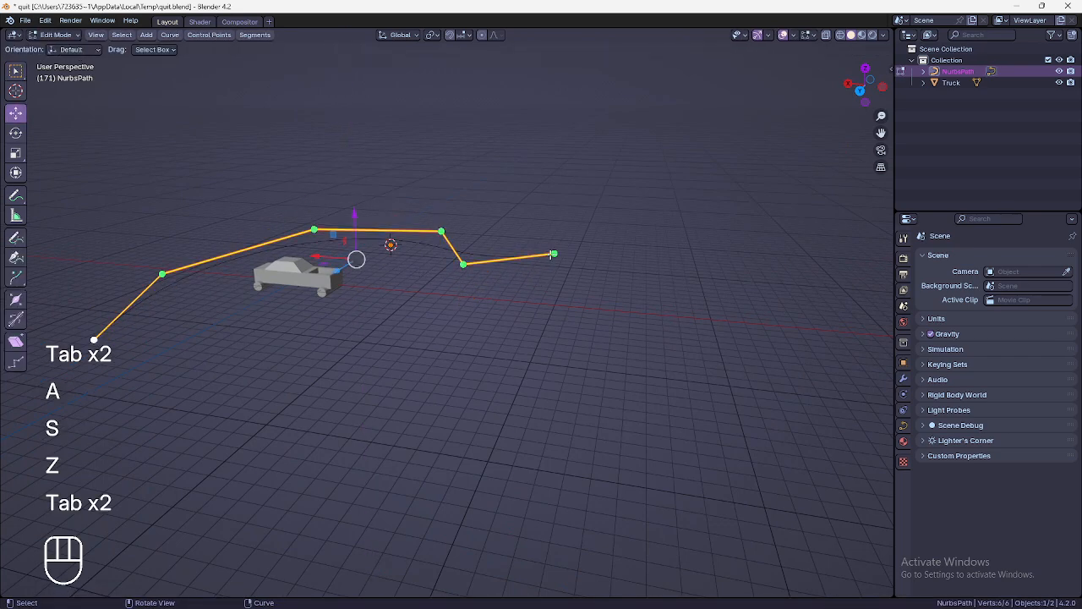
click(554, 253)
key(e)
click(688, 262)
key(Tab)
Step: Display the path's object transform properties and clear its location to the world origin
middle_drag(655, 324, 415, 314)
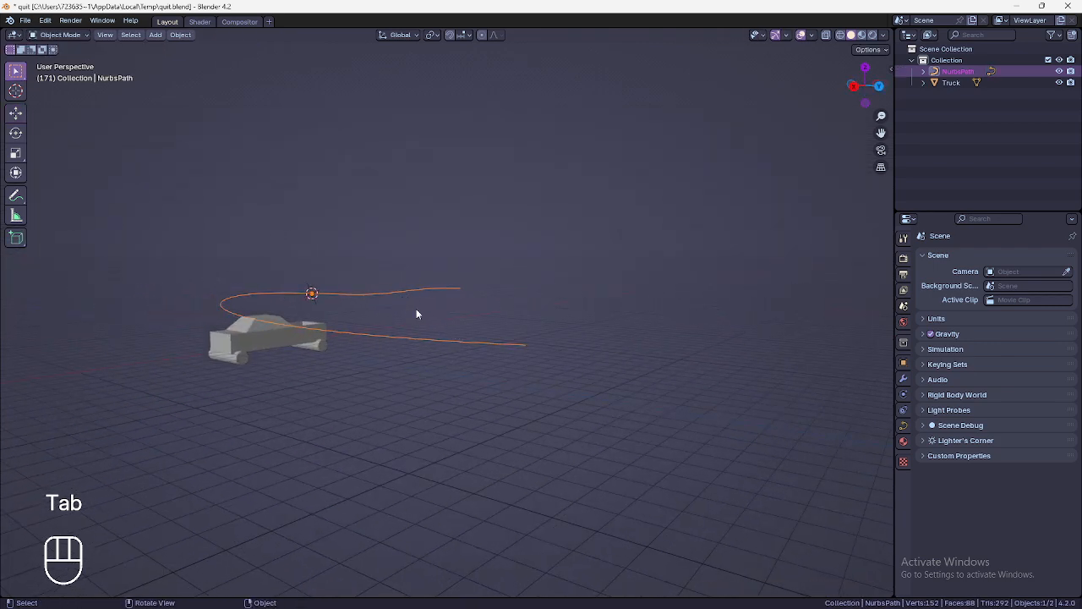
click(903, 363)
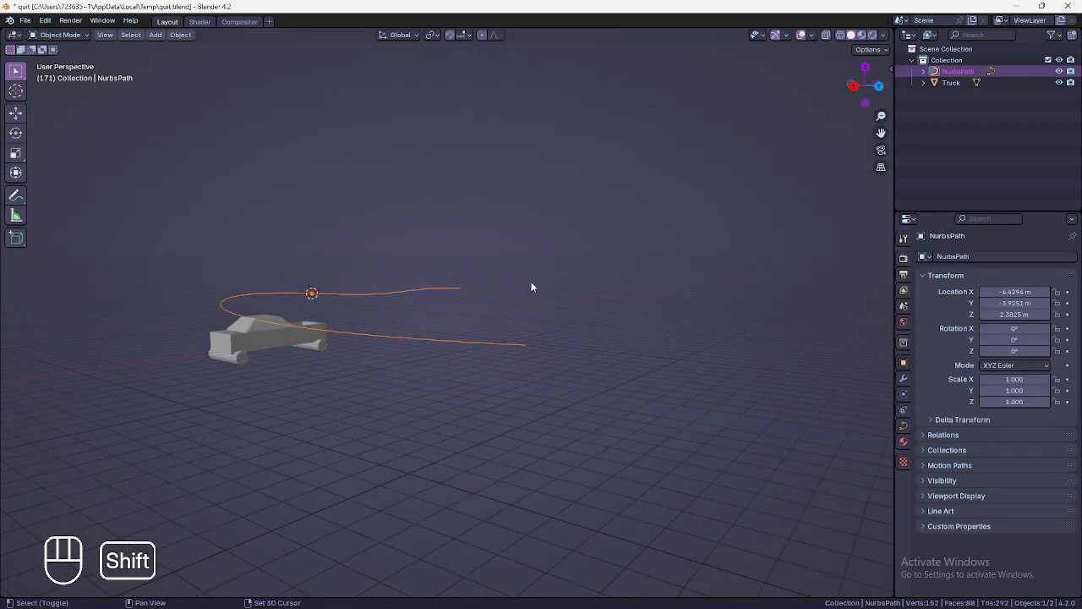
shift+middle_drag(531, 285, 669, 285)
shift+middle_drag(654, 333, 583, 326)
key(alt+g)
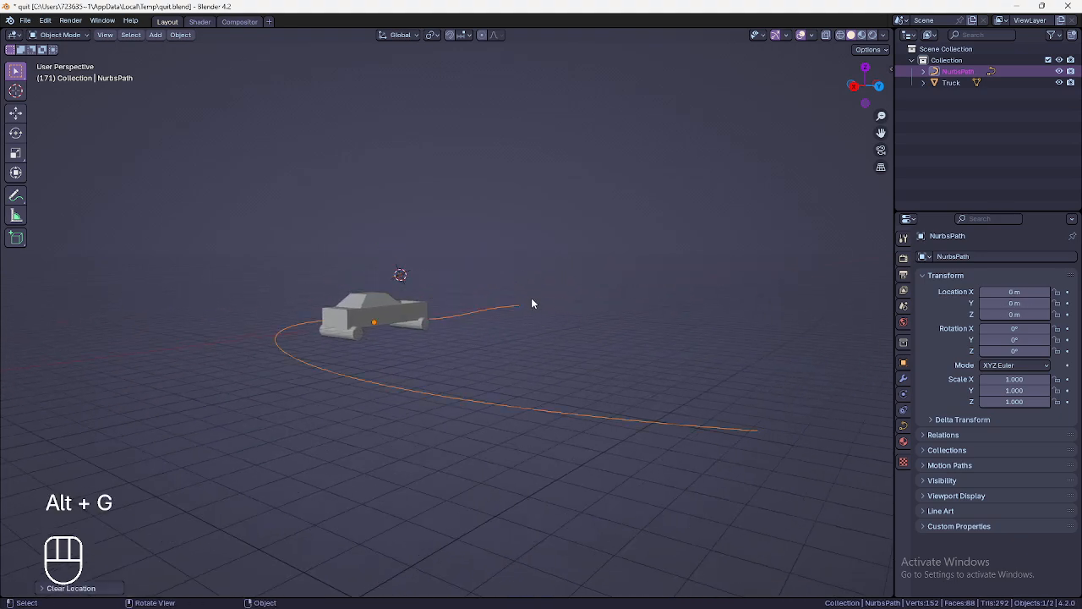
Step: Add a Follow Path constraint to the truck with NurbsPath as its target
middle_drag(531, 302, 635, 362)
click(694, 448)
shift+middle_drag(694, 448, 644, 354)
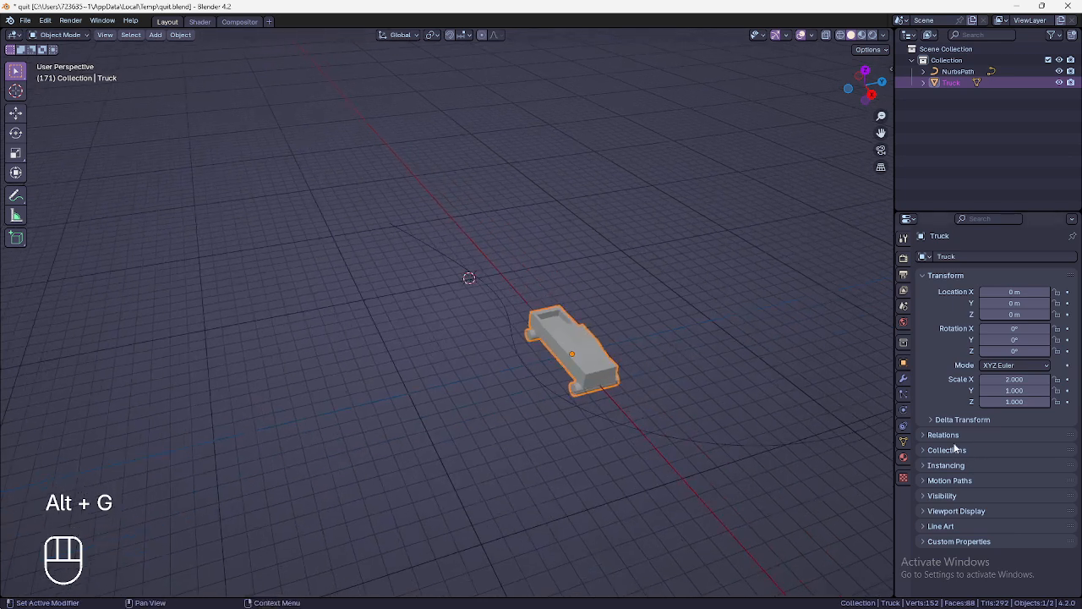
click(903, 427)
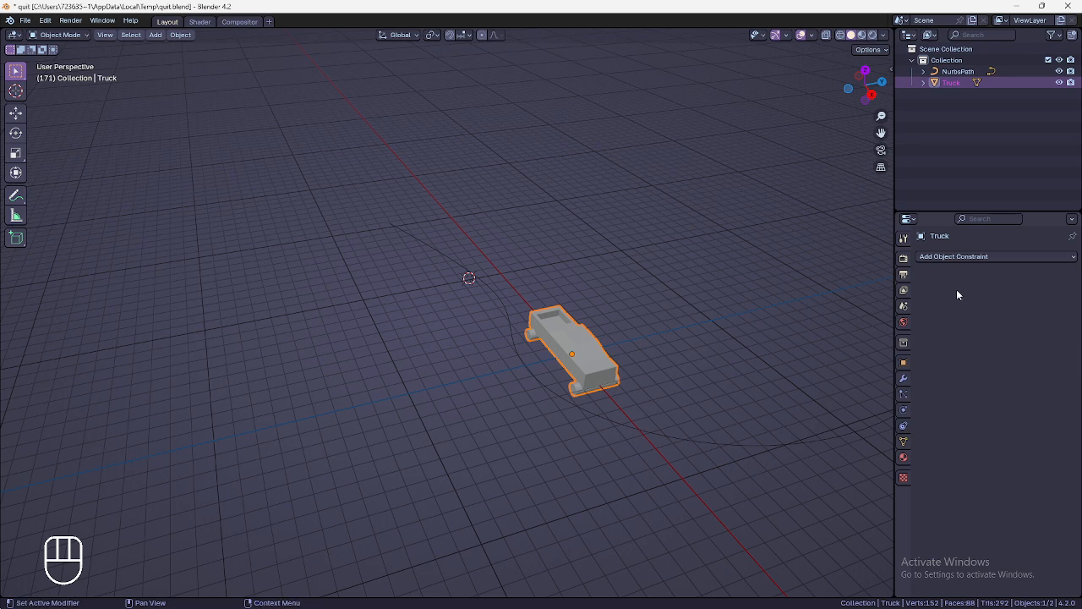
shift+middle_drag(594, 357, 583, 315)
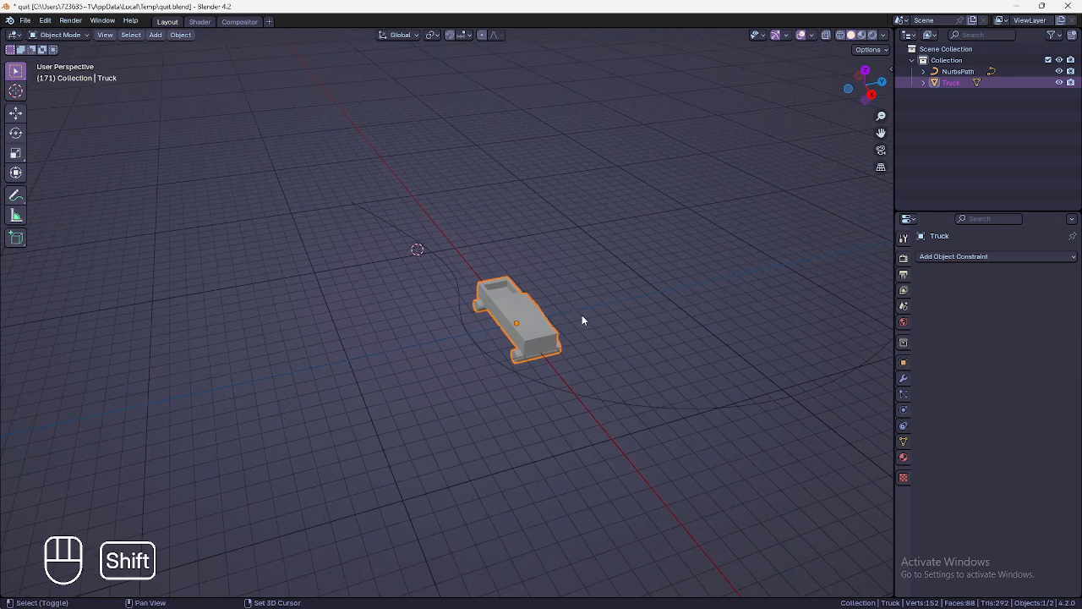
click(982, 255)
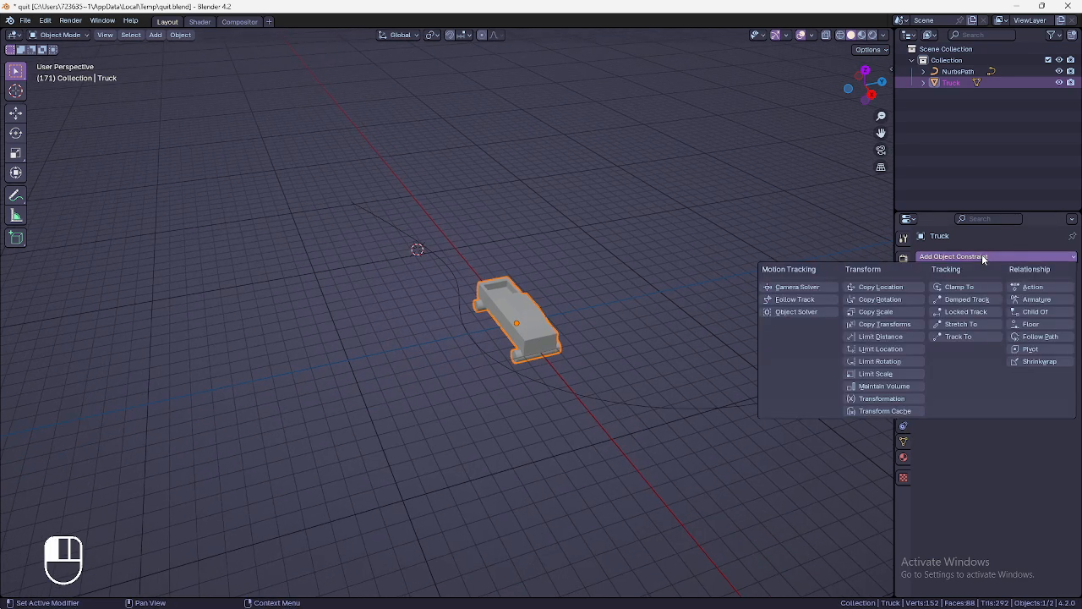
click(1055, 337)
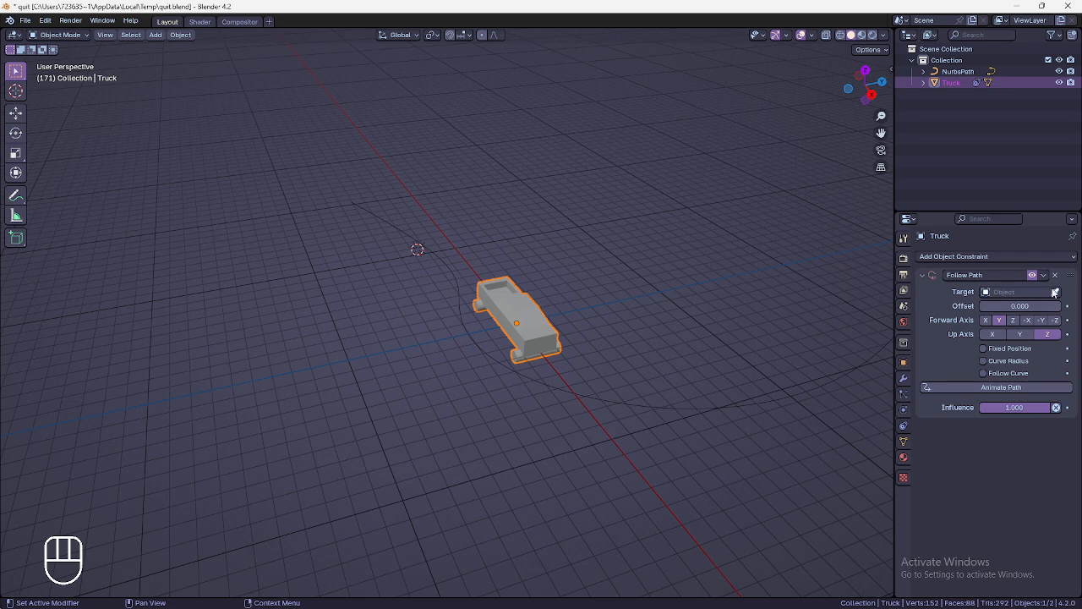
click(1056, 293)
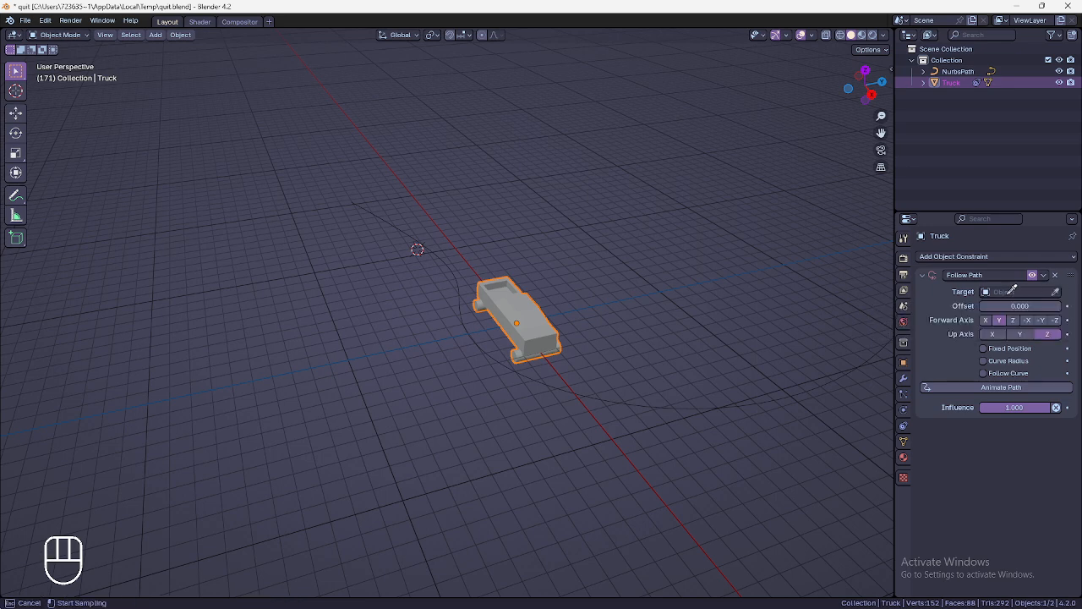
click(599, 396)
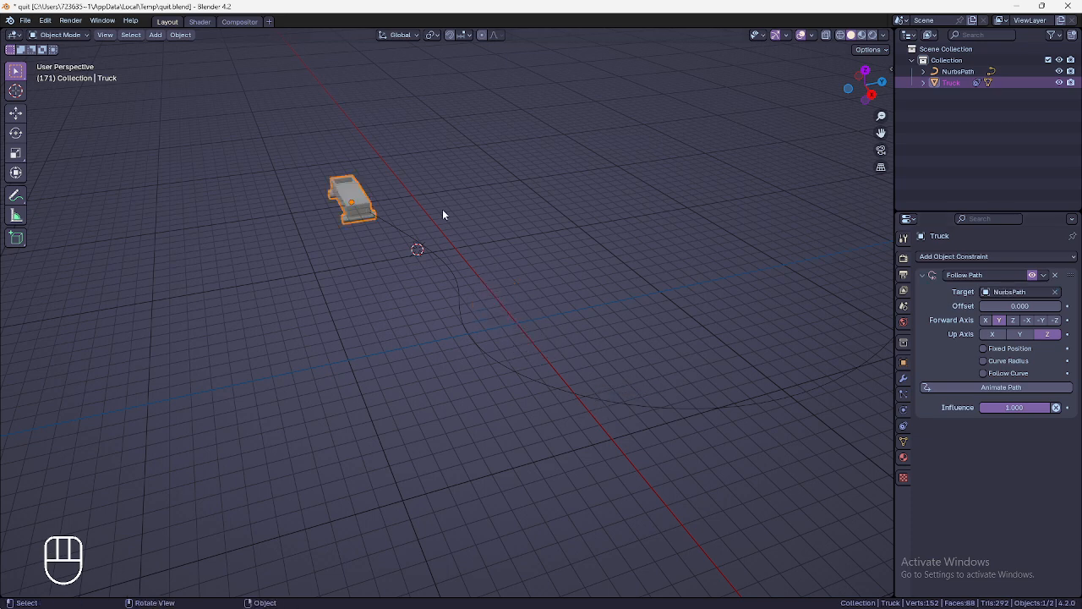
Step: Try sliding the truck along the path with the constraint's Offset, and undo the change
middle_drag(443, 213, 437, 220)
shift+middle_drag(686, 246, 603, 336)
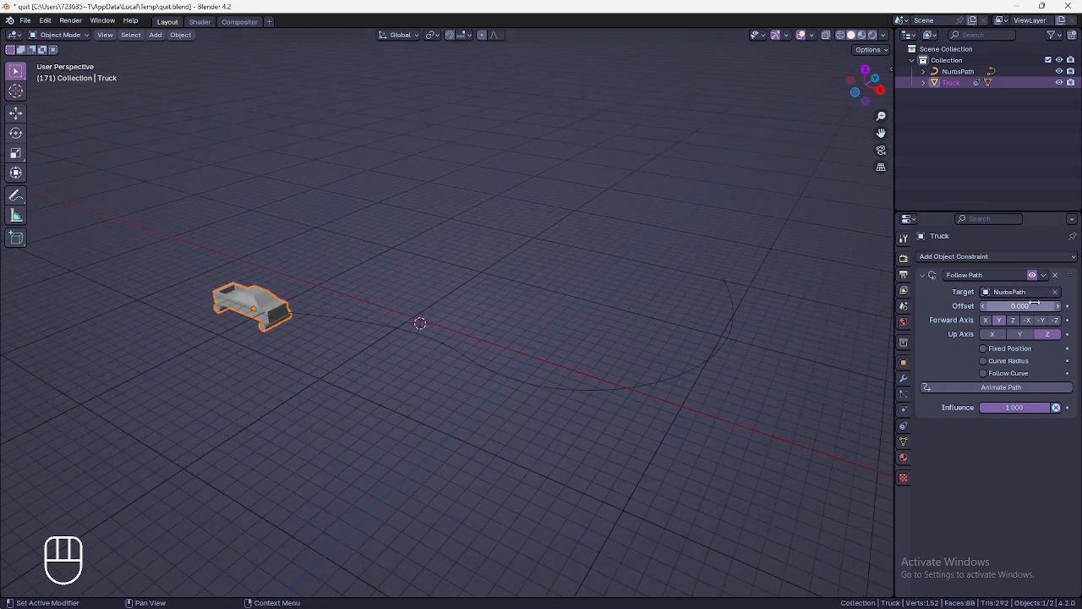
mouse_move(1026, 307)
mouse_down()
mouse_move(977, 306)
mouse_move(1013, 306)
mouse_up()
key(ctrl+z)
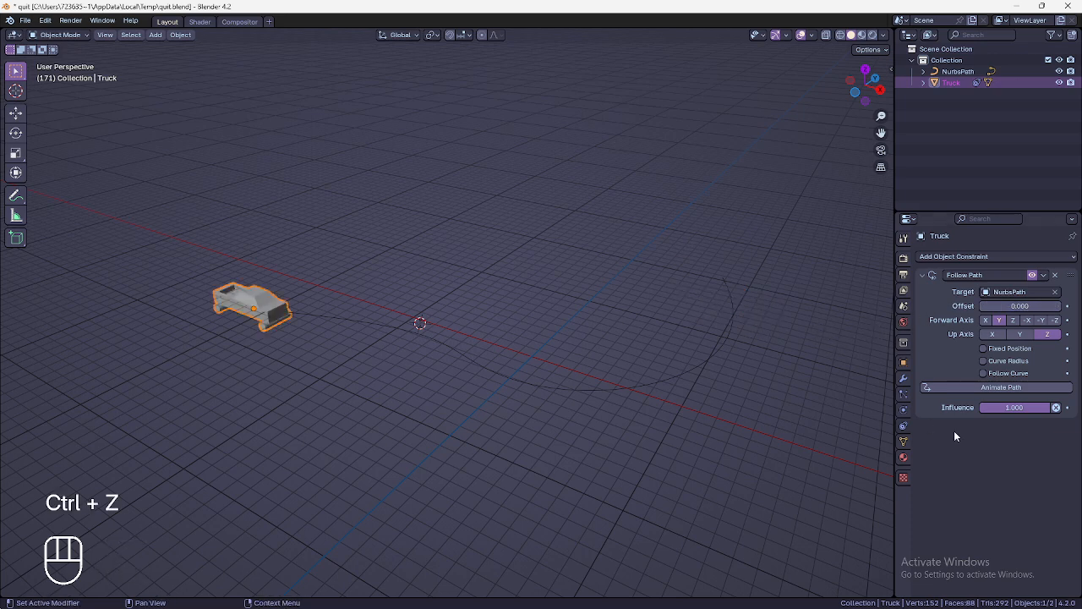
Step: Enable Follow Curve on the truck's constraint, test it with an Offset of -54, and undo the offset change
click(983, 373)
mouse_move(1015, 306)
mouse_down()
mouse_move(926, 307)
mouse_move(1004, 306)
mouse_up()
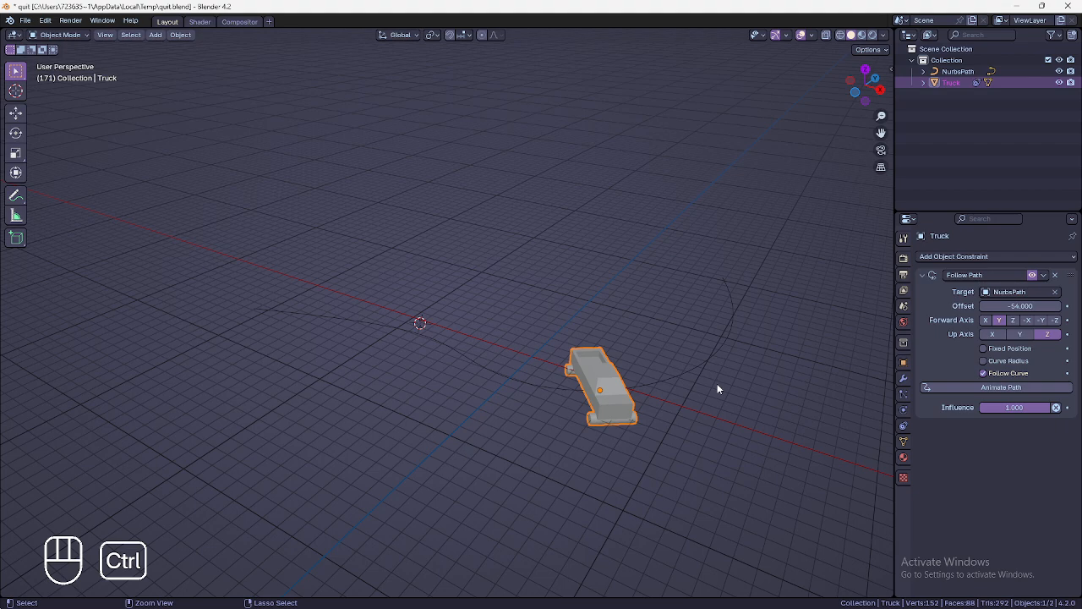
key(ctrl+z)
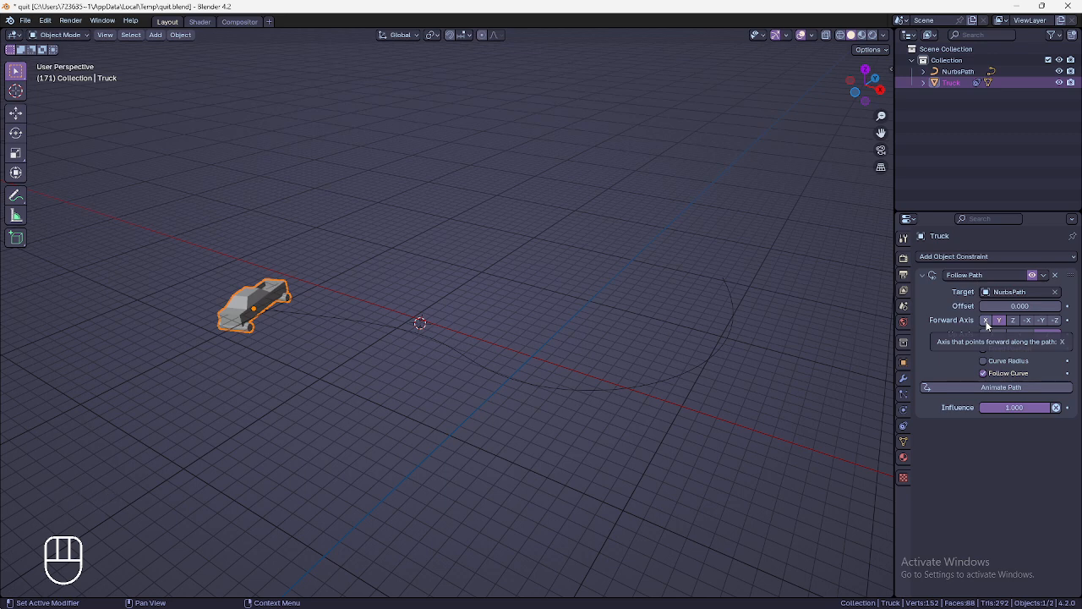
Step: Test the X and Z forward axes in the truck's Follow Path constraint and set Forward Axis to X
click(986, 321)
click(1011, 320)
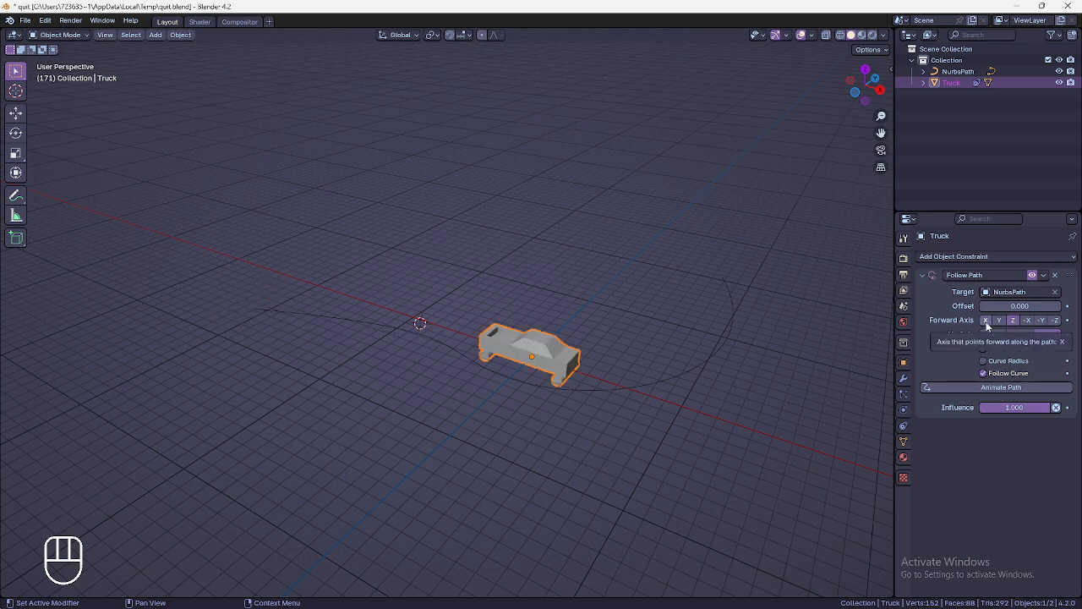
click(986, 322)
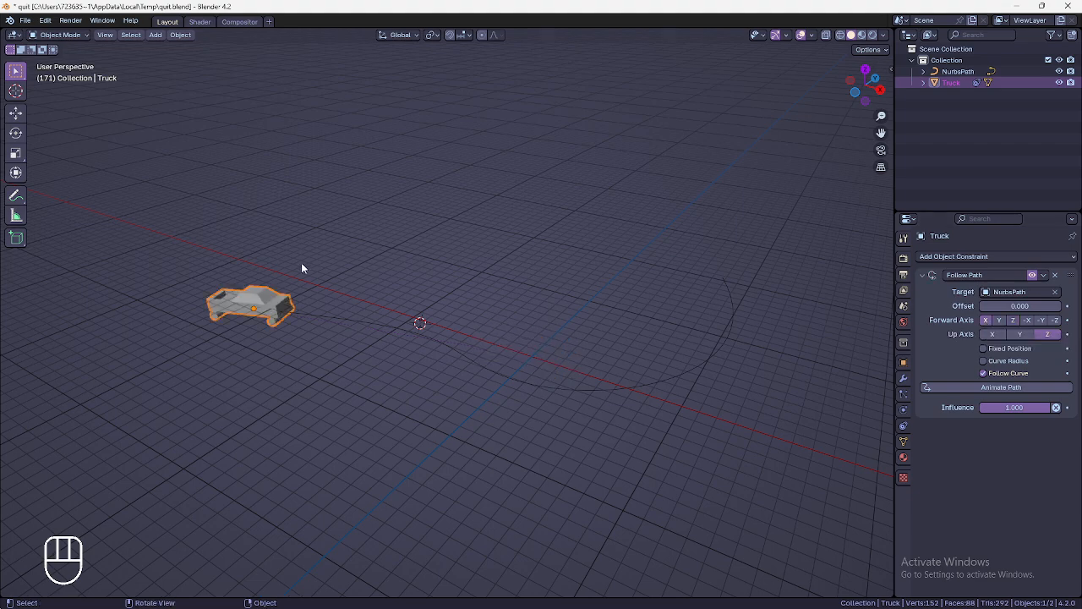
Step: Try sliding the truck along the path with an Offset of about -49.9, and undo the change
mouse_move(302, 268)
middle_down()
mouse_move(280, 291)
mouse_move(297, 288)
middle_up()
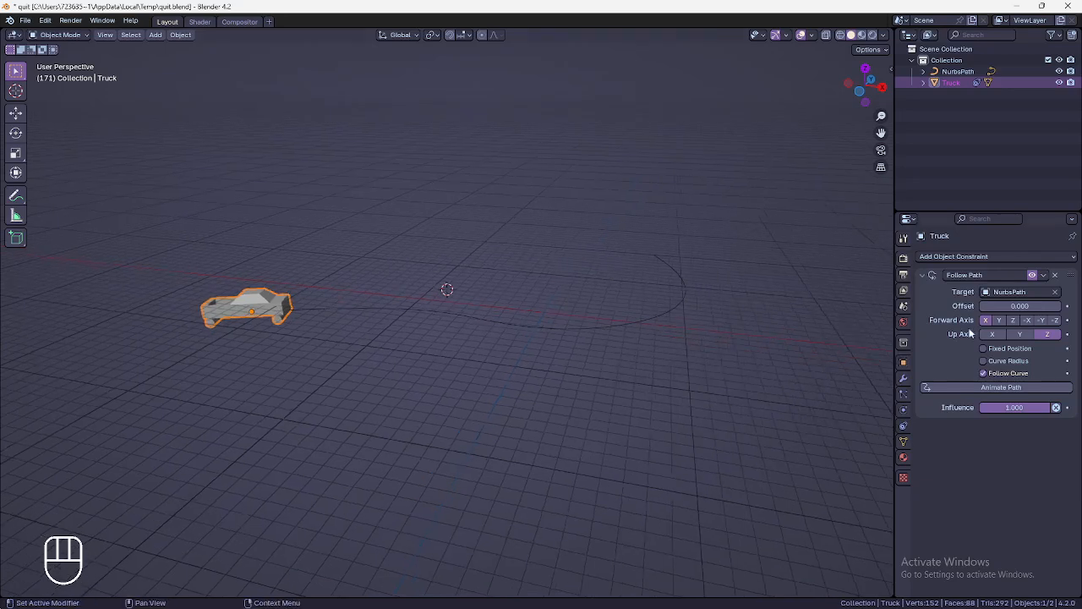
drag(1019, 305, 896, 305)
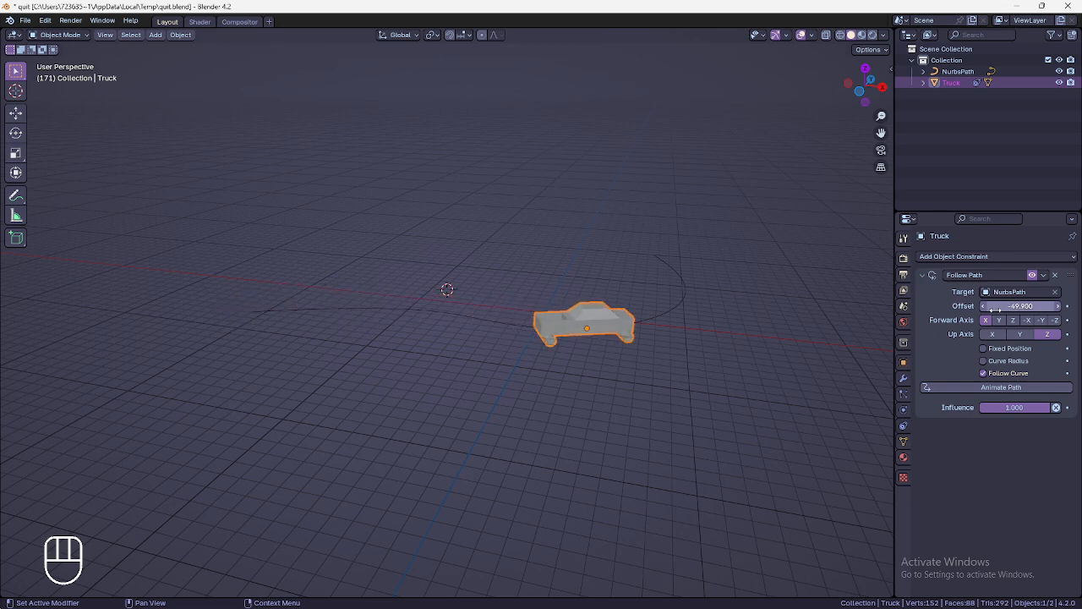
key(ctrl+z)
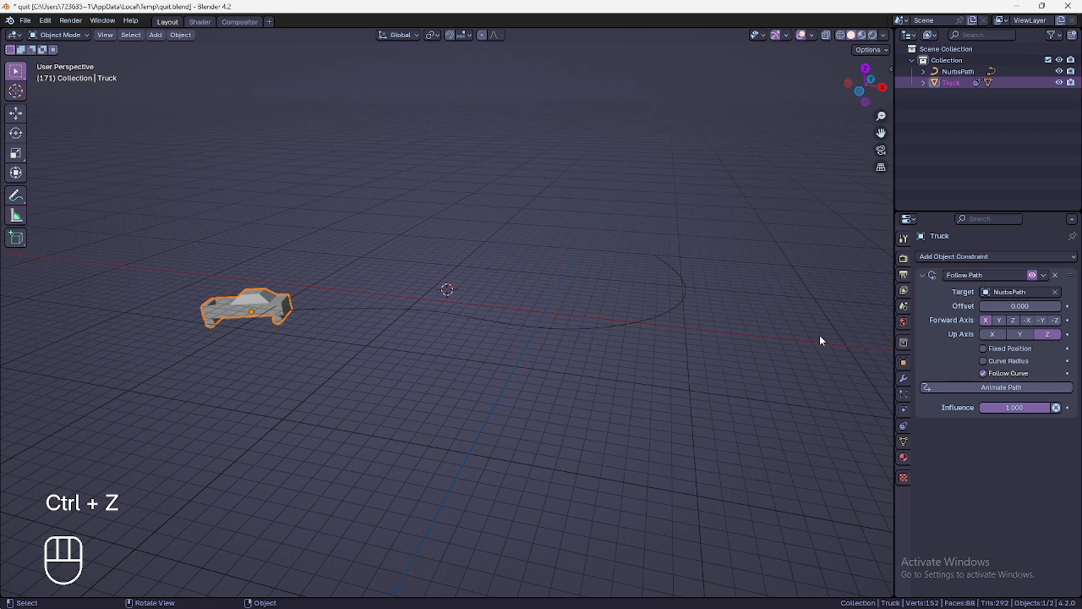
Step: Enable Fixed Position on the Follow Path constraint and test the Offset Factor, leaving it at 0
click(984, 348)
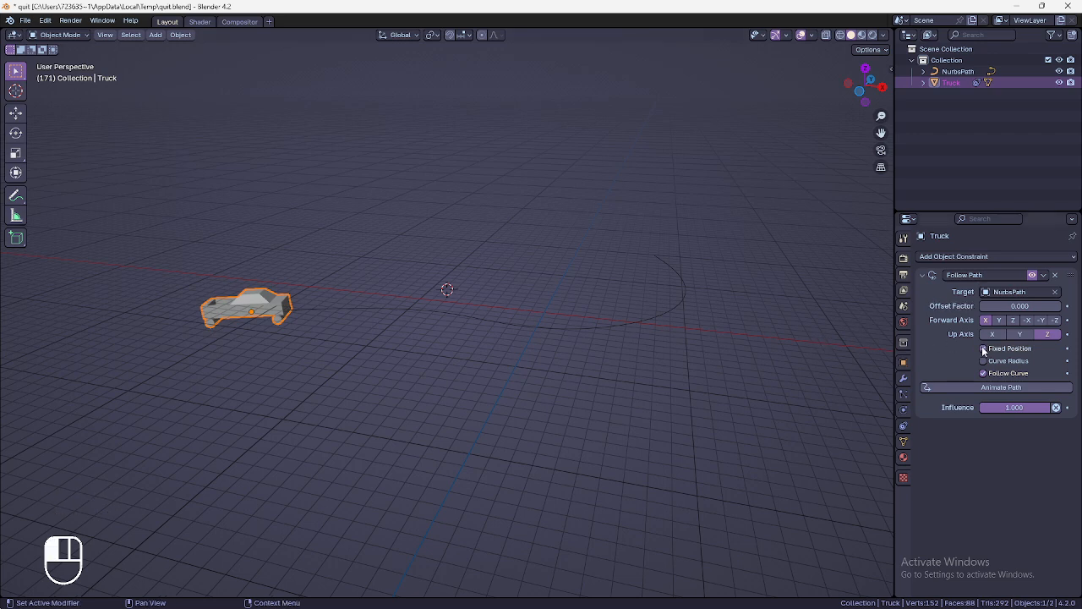
mouse_move(1015, 306)
mouse_down()
mouse_move(1079, 306)
mouse_move(998, 306)
mouse_up()
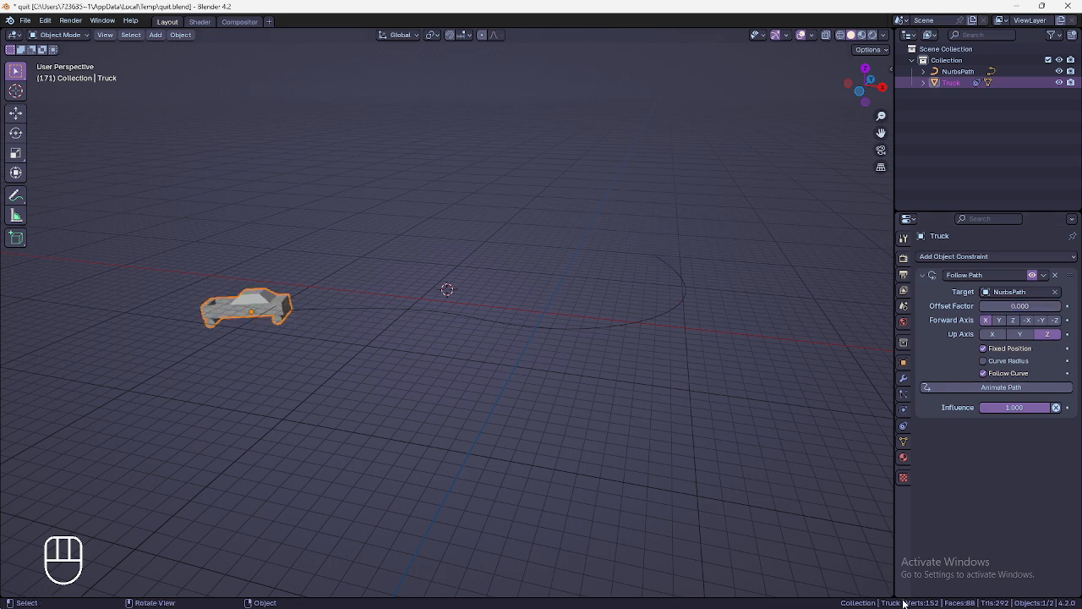
Step: Split off a lower area from the 3D viewport and turn it into a Timeline editor
drag(891, 594, 772, 448)
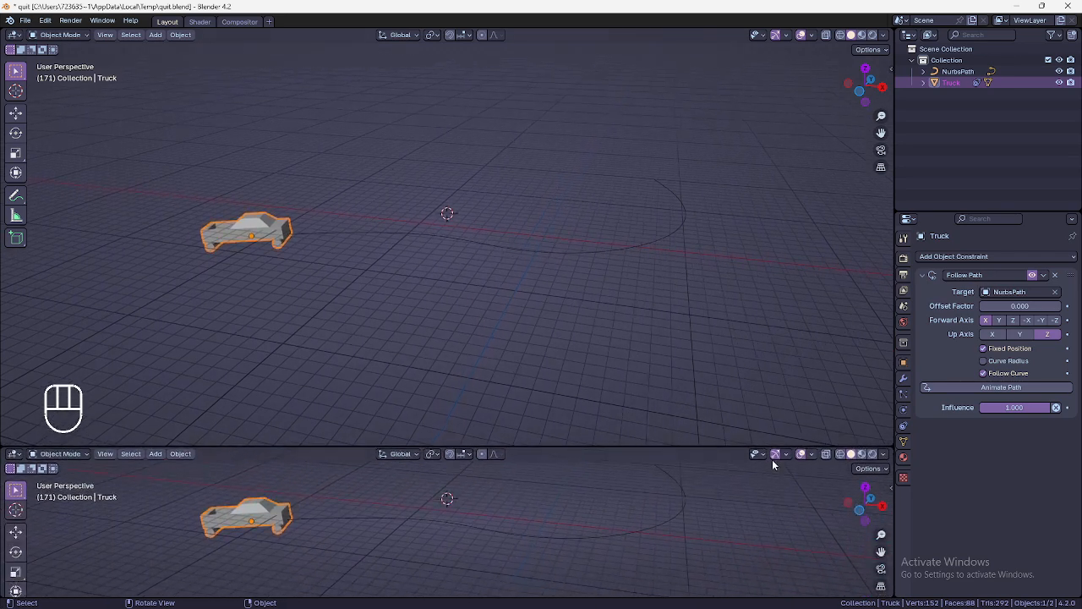
click(17, 455)
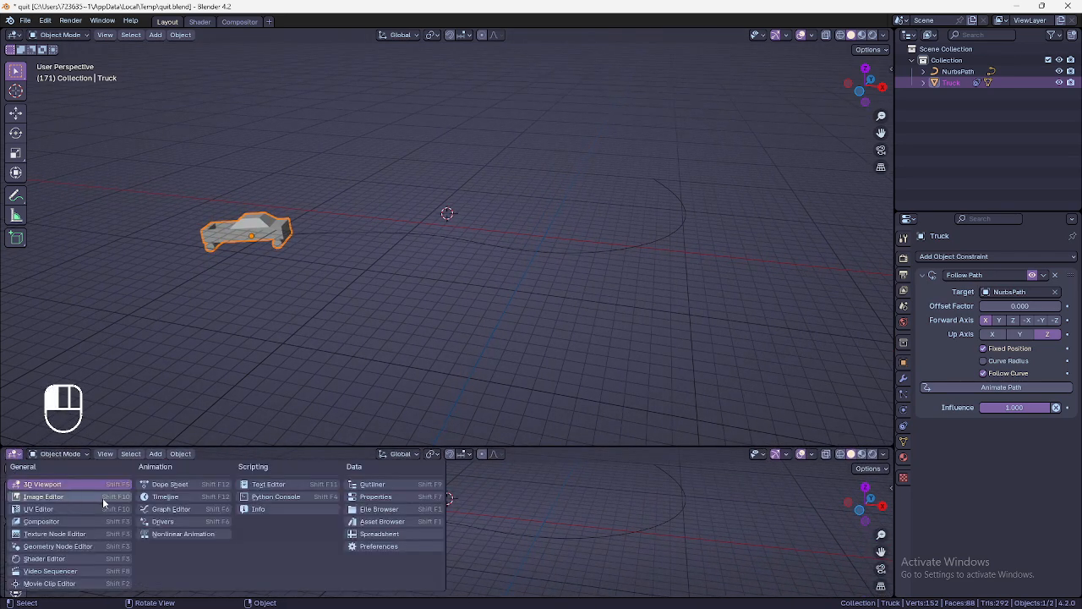
click(169, 498)
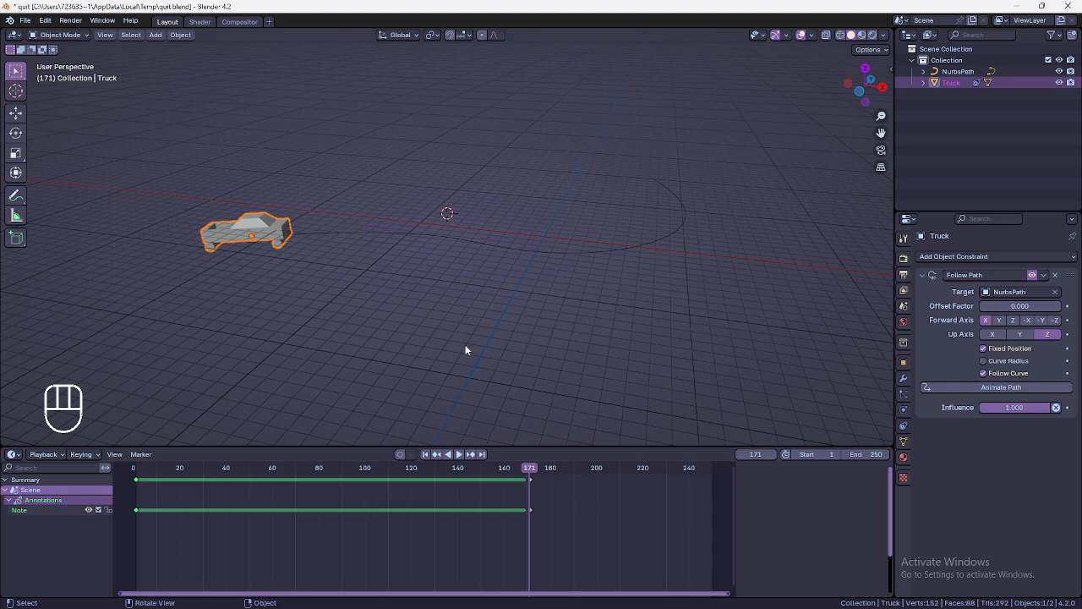
Step: Delete all existing annotation keyframes from the Timeline
key(a)
key(x)
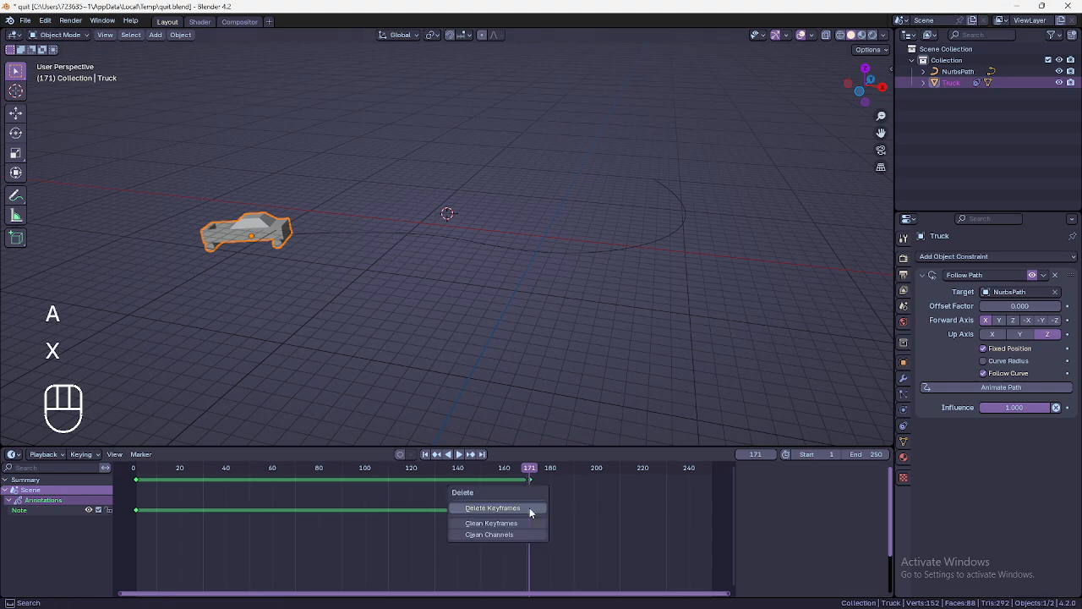
click(521, 507)
Step: Go to frame 1 and keyframe the truck's Offset Factor at 0
shift+middle_drag(323, 234, 399, 280)
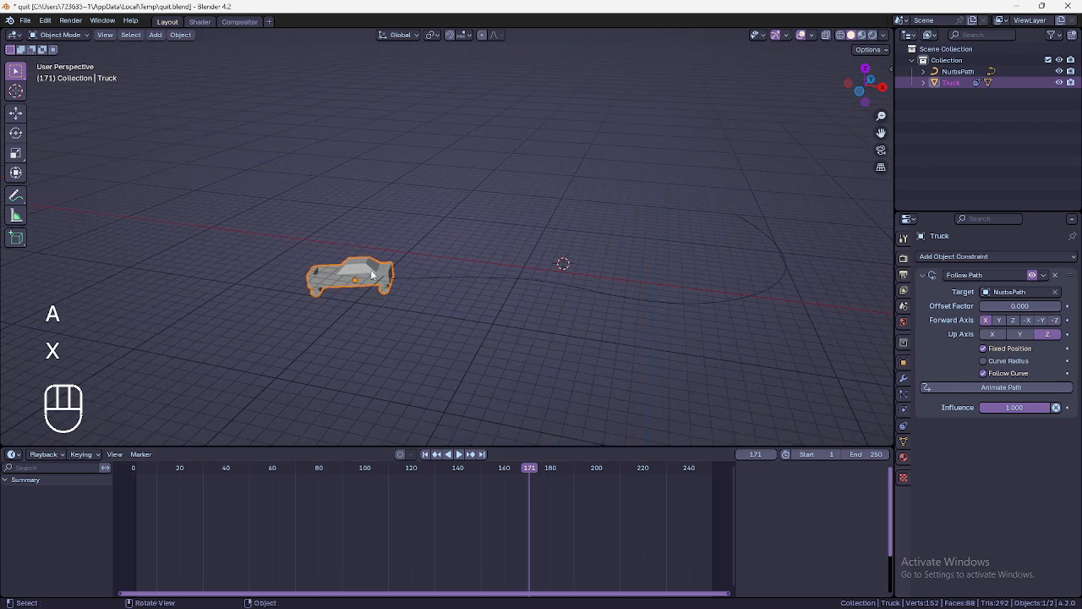
shift+middle_drag(744, 308, 733, 262)
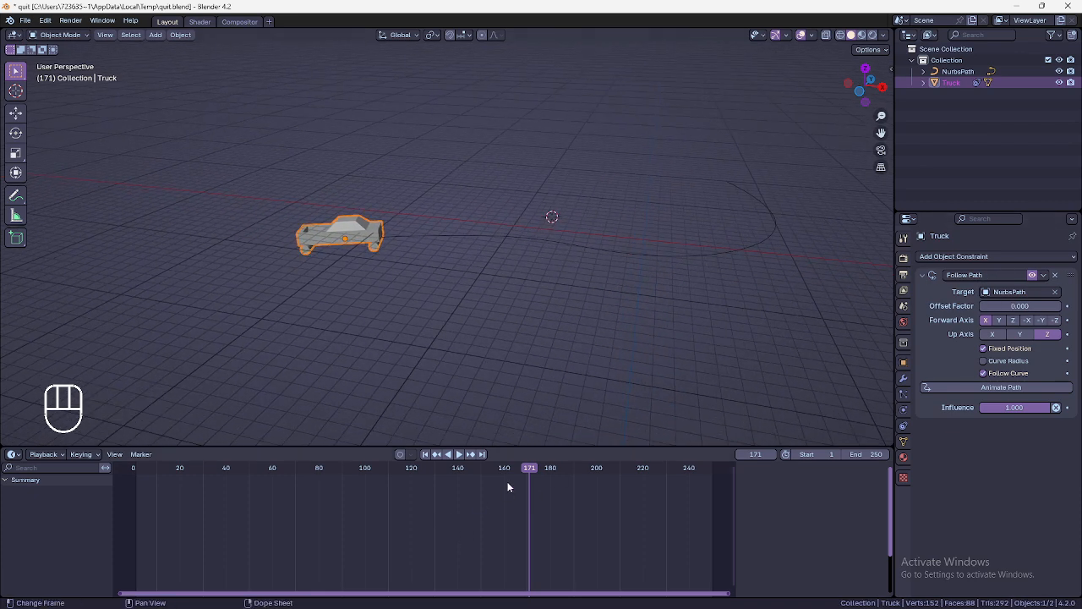
drag(509, 487, 135, 506)
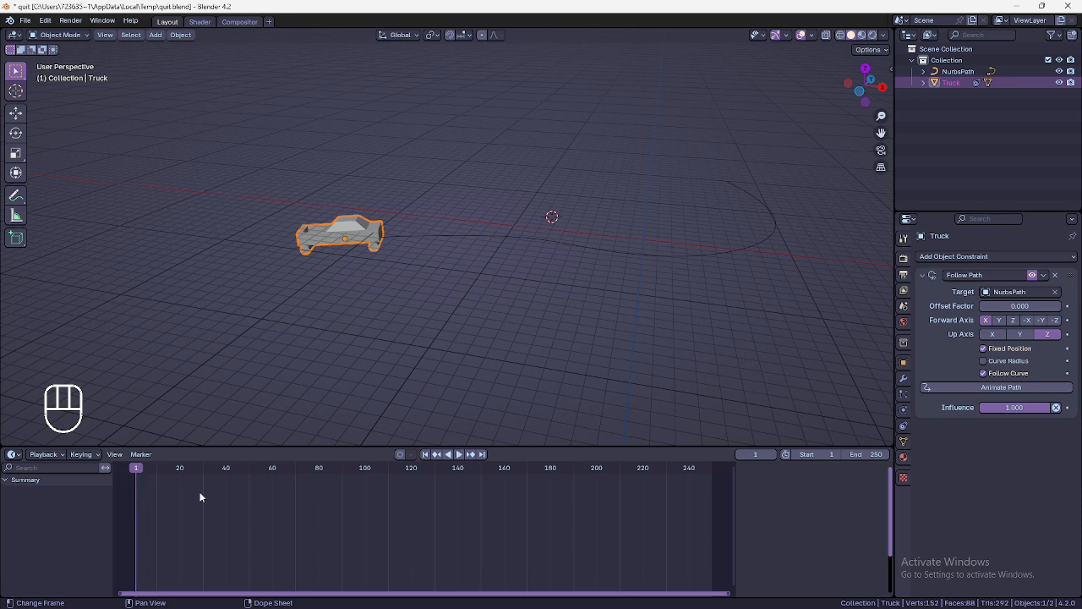
click(1068, 307)
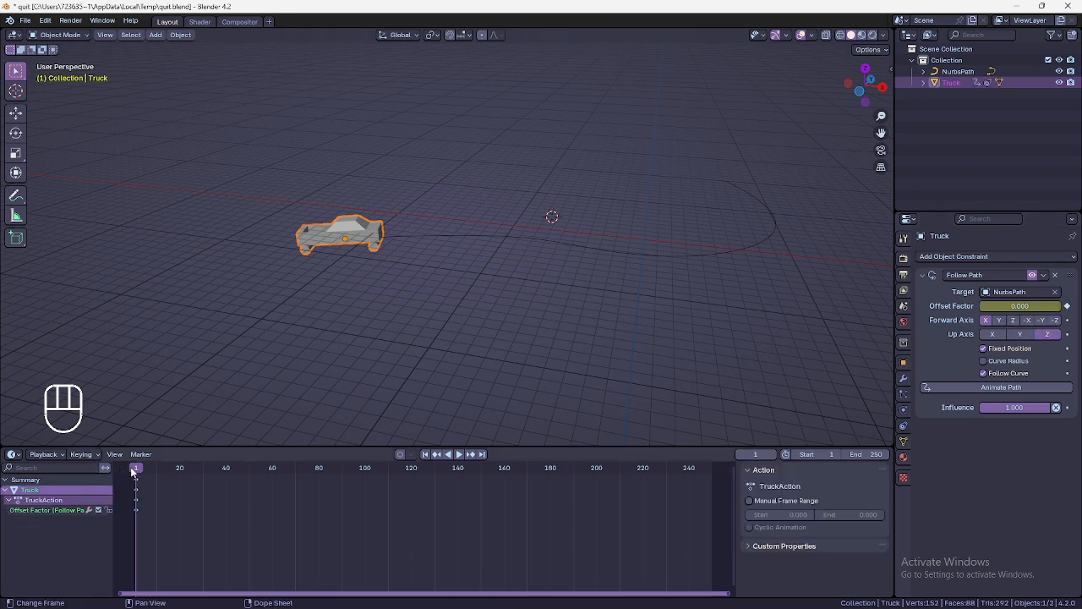
Step: Go to frame 120, set the Offset Factor to 1, and keyframe it
drag(133, 472, 411, 470)
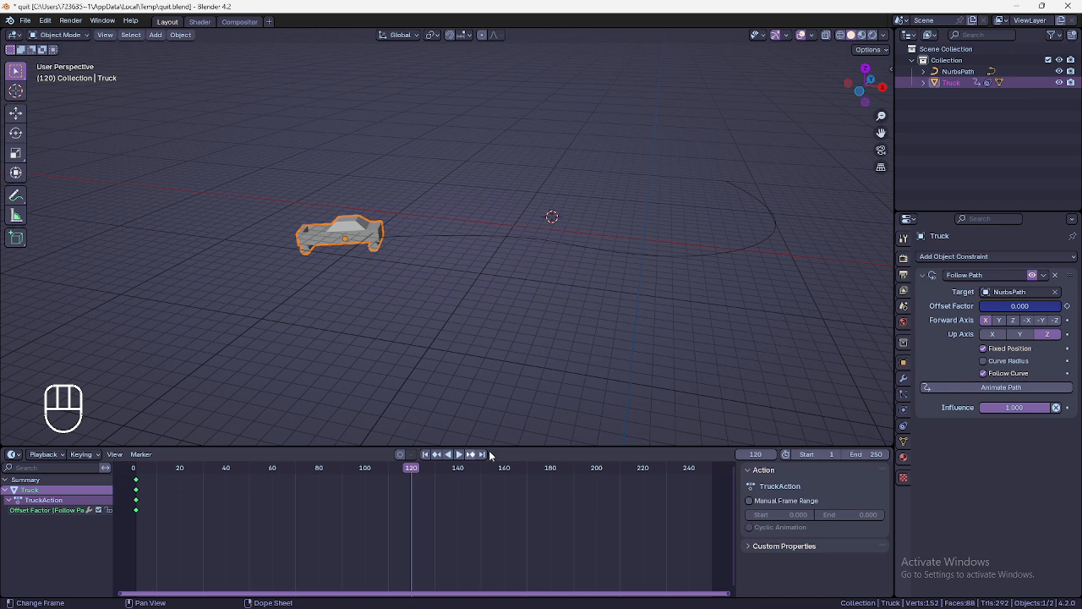
drag(1017, 310, 1075, 310)
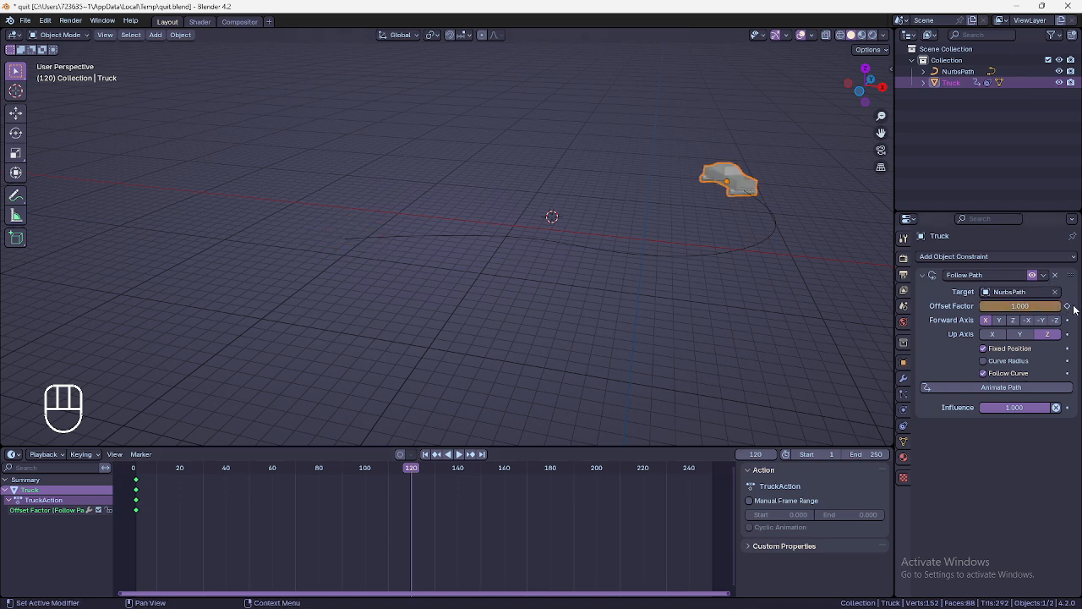
click(1068, 307)
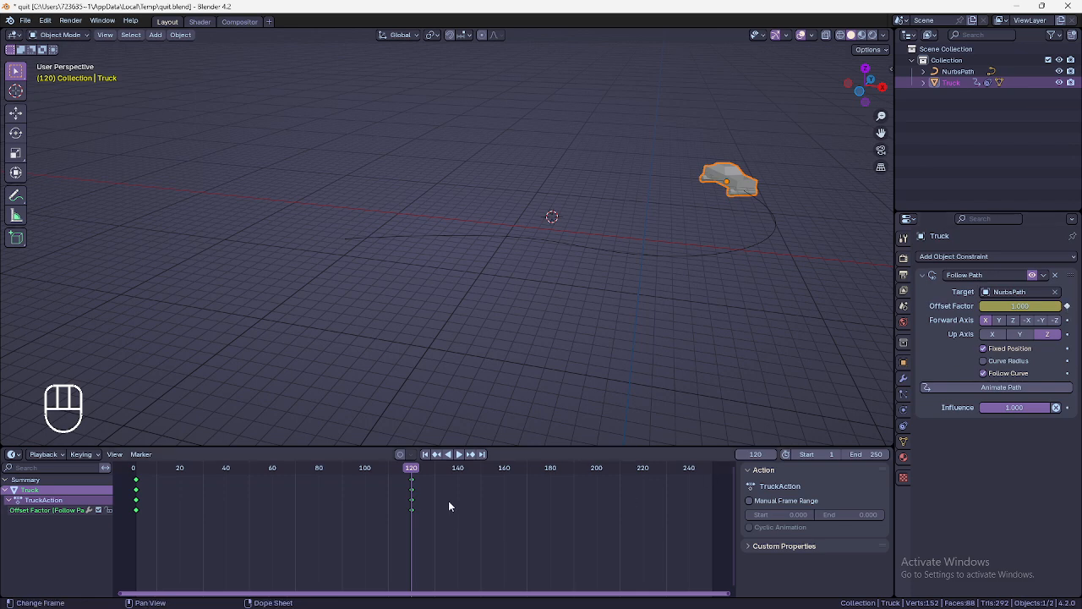
Step: Set the interpolation of all the truck's Offset Factor keyframes to Linear
drag(411, 476, 136, 470)
key(a)
key(t)
click(60, 520)
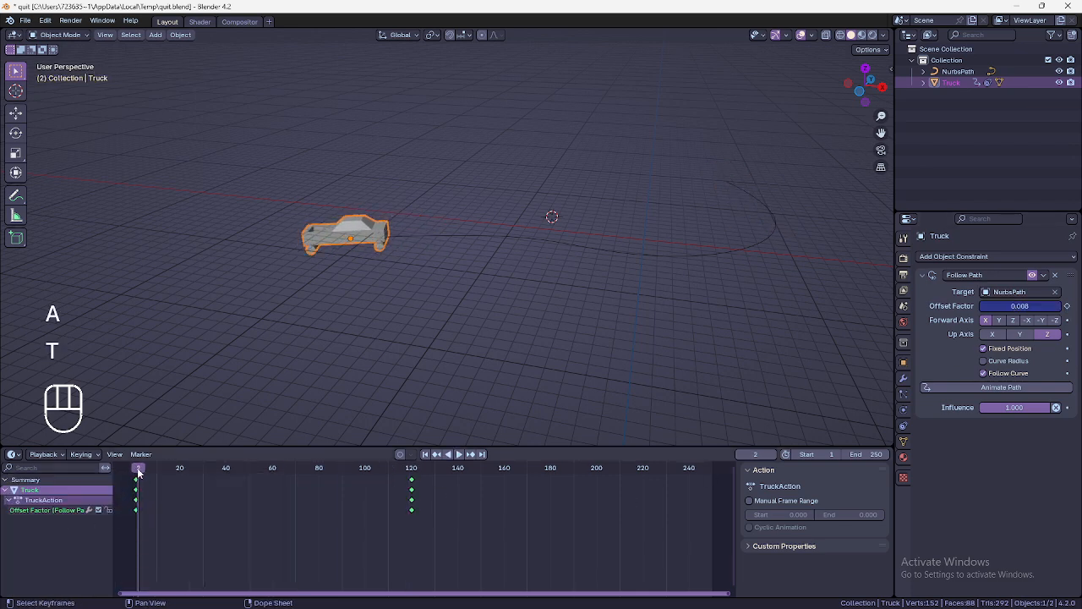
Step: Play the animation to check the truck driving along the path, and return to frame 1
key(space)
middle_drag(401, 325, 296, 291)
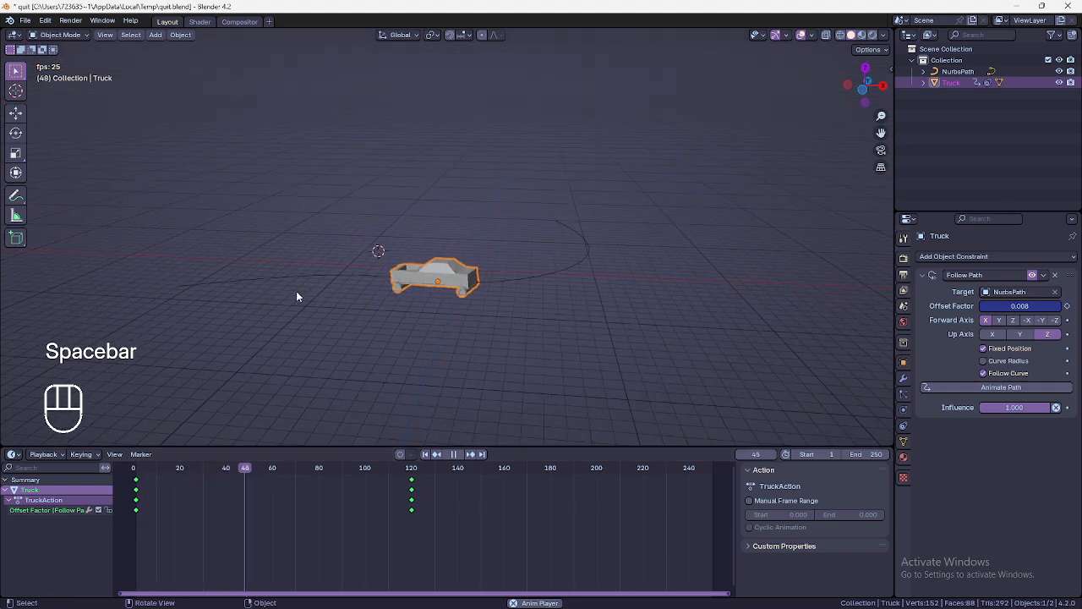
middle_drag(473, 290, 578, 283)
scroll(579, 284, up, 3)
shift+middle_drag(626, 340, 672, 159)
key(space)
key(shift+Left)
Step: Select the NurbsPath, enter Edit Mode, and delete all of its vertices
click(711, 306)
scroll(718, 178, down, 4)
middle_drag(565, 195, 632, 210)
key(Tab)
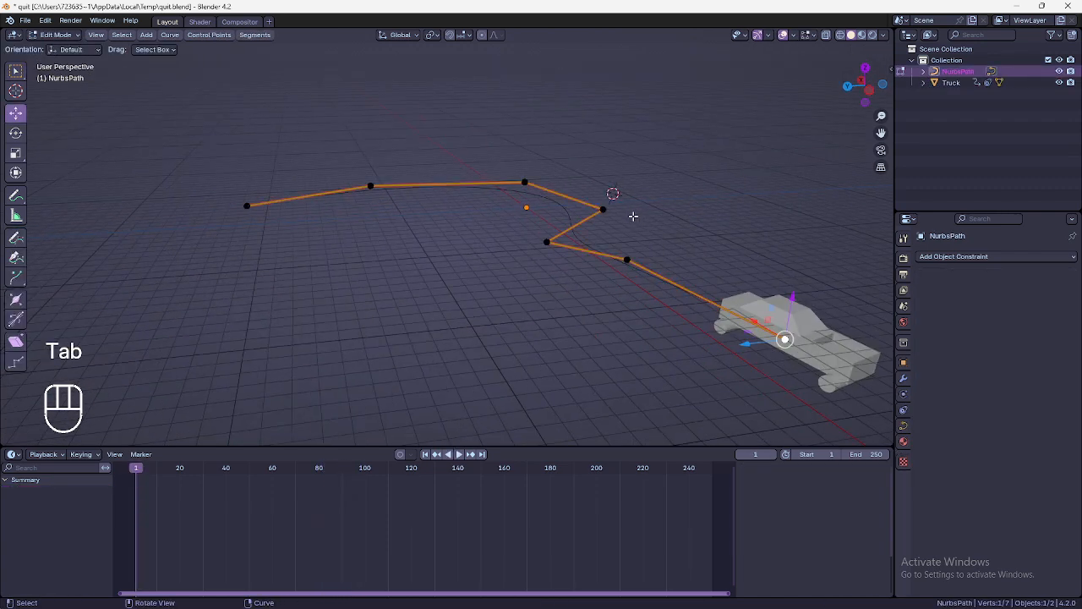
middle_drag(611, 247, 656, 251)
key(a)
key(x)
middle_drag(707, 107, 685, 254)
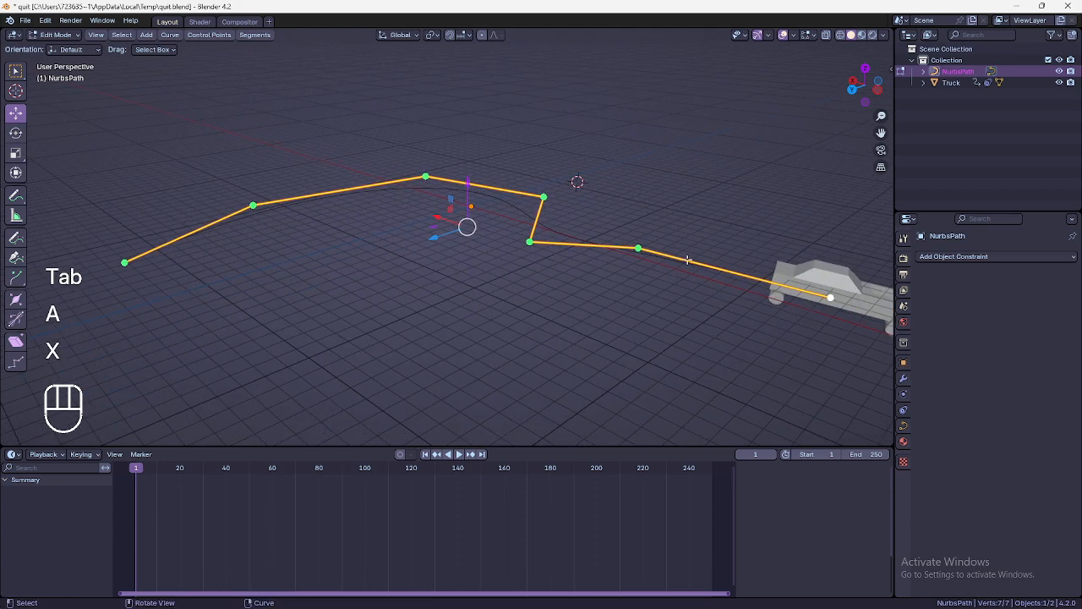
scroll(678, 258, down, 3)
key(a)
key(x)
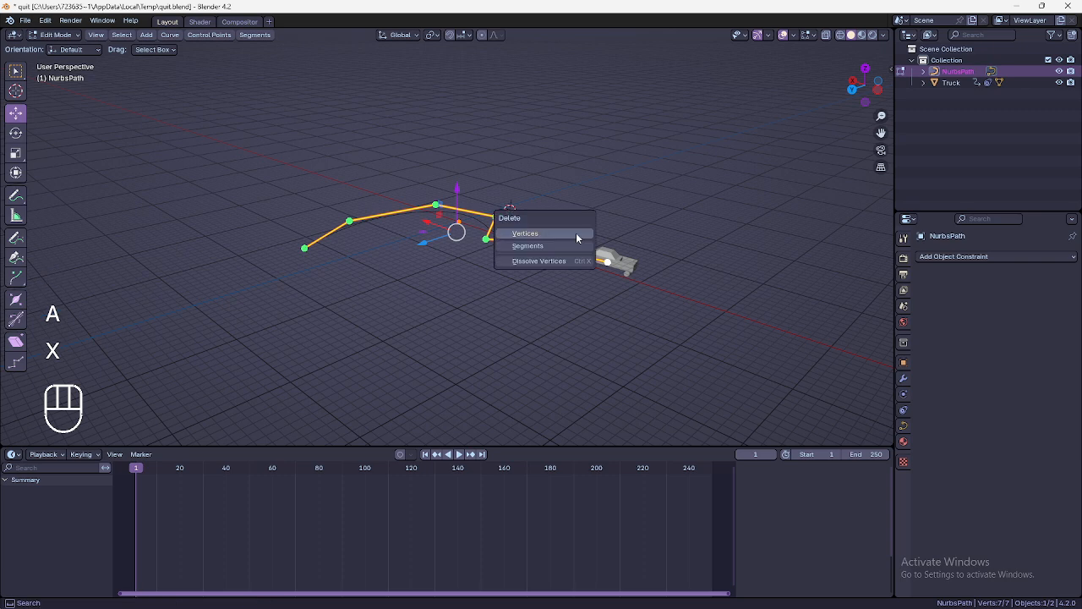
click(576, 232)
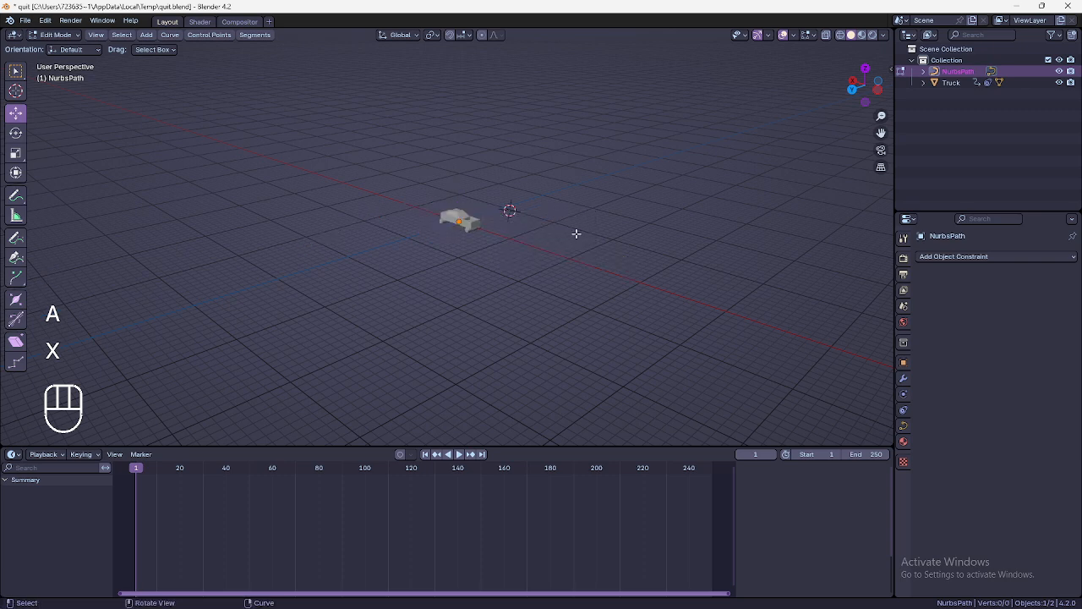
Step: Draw a long, winding open Bézier curve around the origin in top view with the Draw tool, and return to Object Mode
click(16, 240)
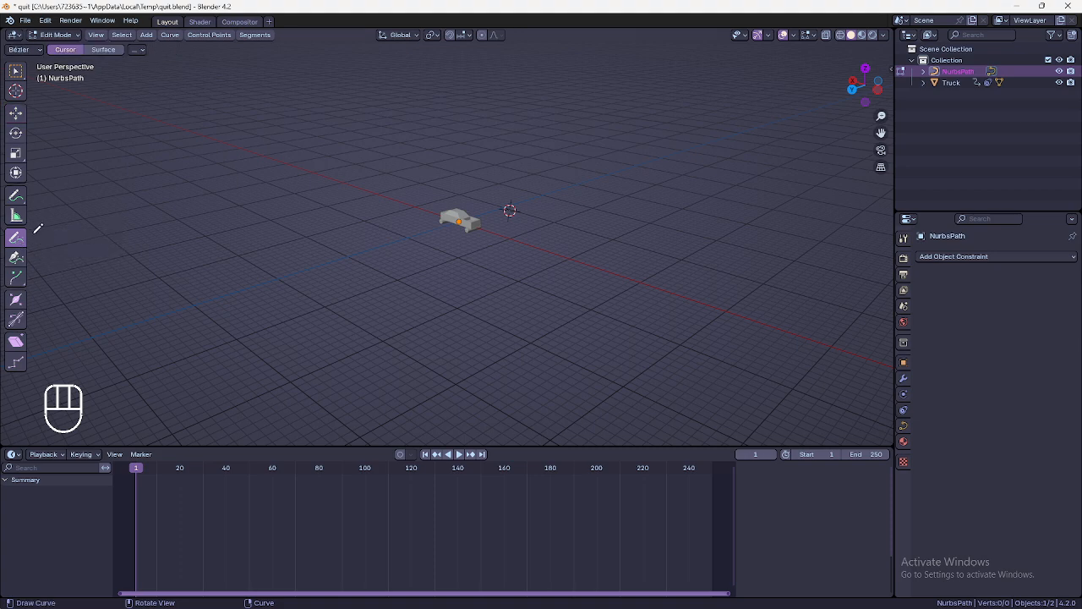
click(865, 68)
scroll(733, 181, down, 6)
shift+middle_drag(583, 278, 500, 236)
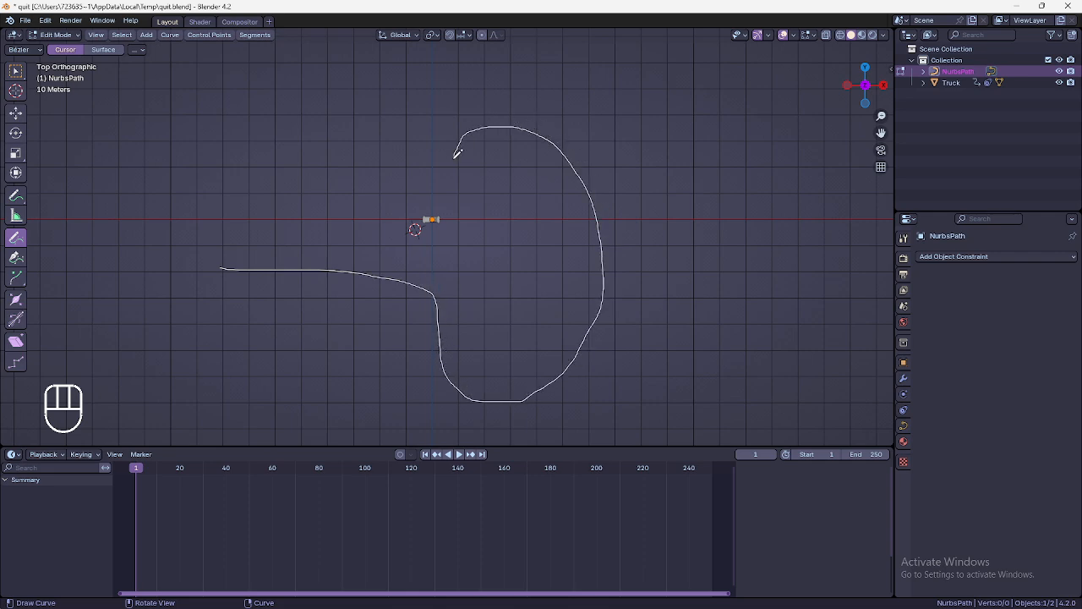
drag(245, 201, 224, 200)
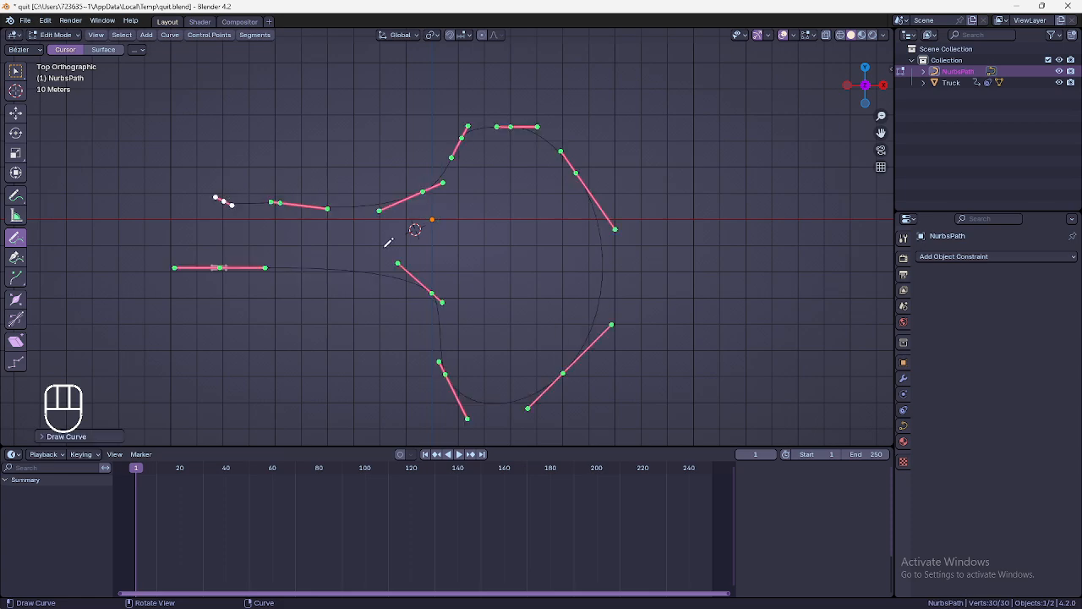
middle_drag(386, 243, 455, 165)
key(Tab)
Step: Select the truck, play its animation along the newly drawn path, and return to frame 1
shift+middle_drag(318, 284, 506, 176)
scroll(414, 234, up, 8)
click(411, 233)
scroll(518, 294, down, 4)
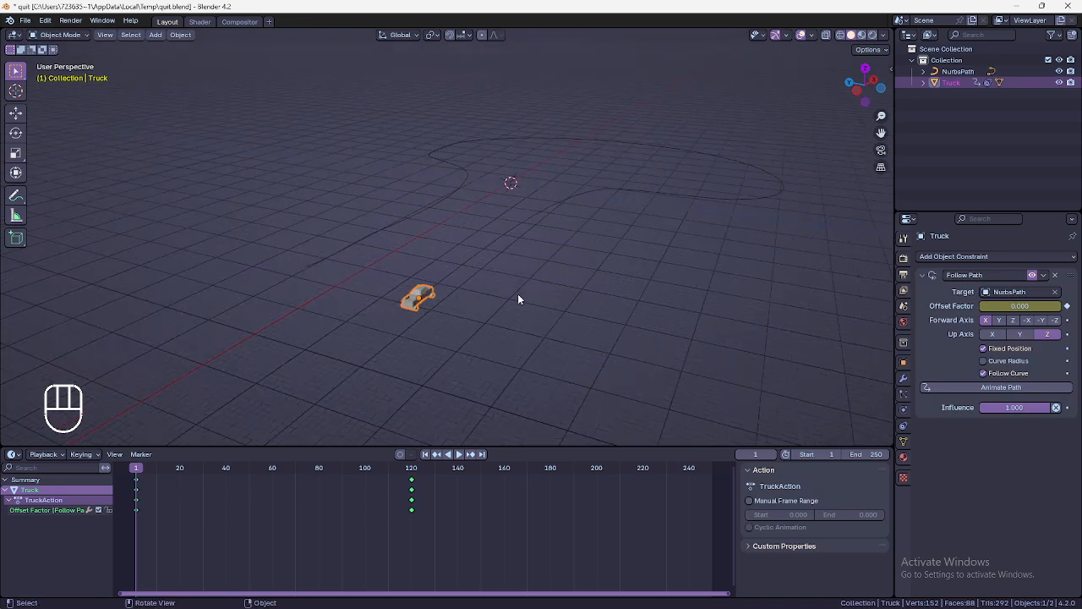
key(space)
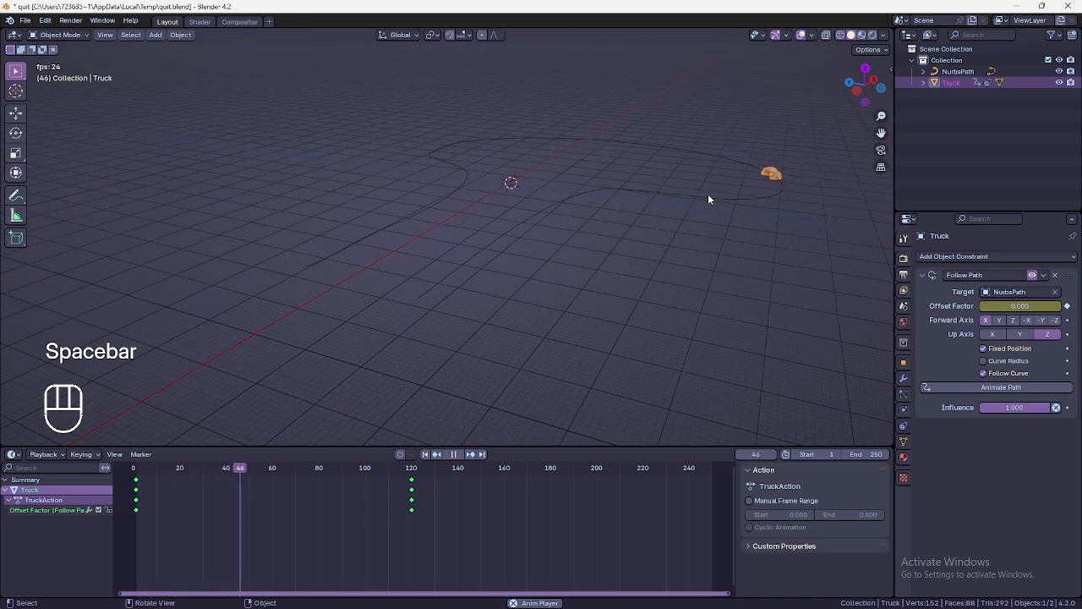
key(space)
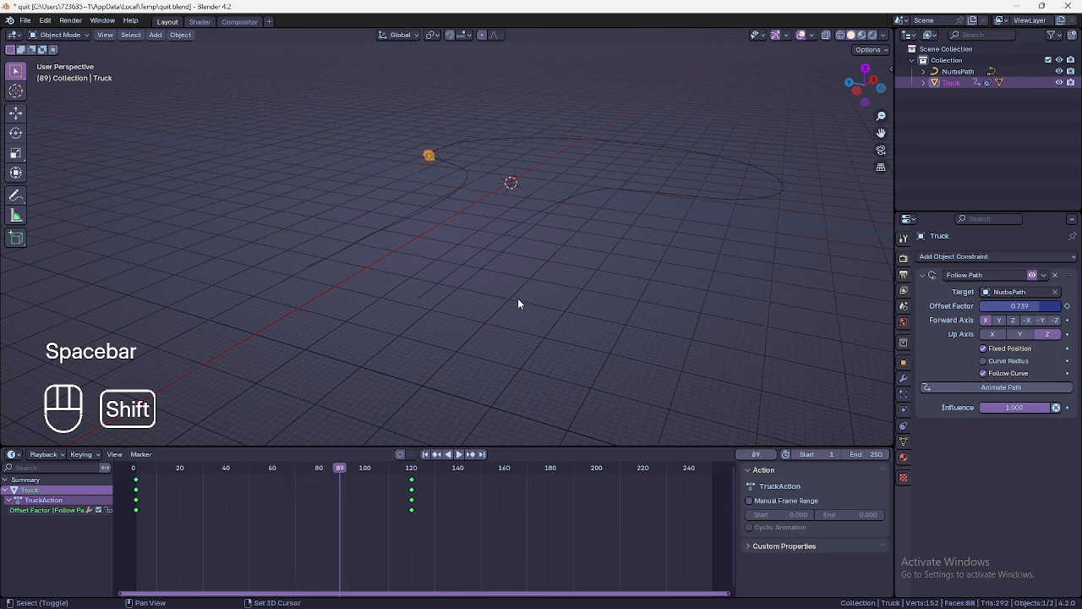
key(shift+Left)
Step: Hide the Timeline sidebar, move the truck's last keyframe to frame 219, and play the animation
key(n)
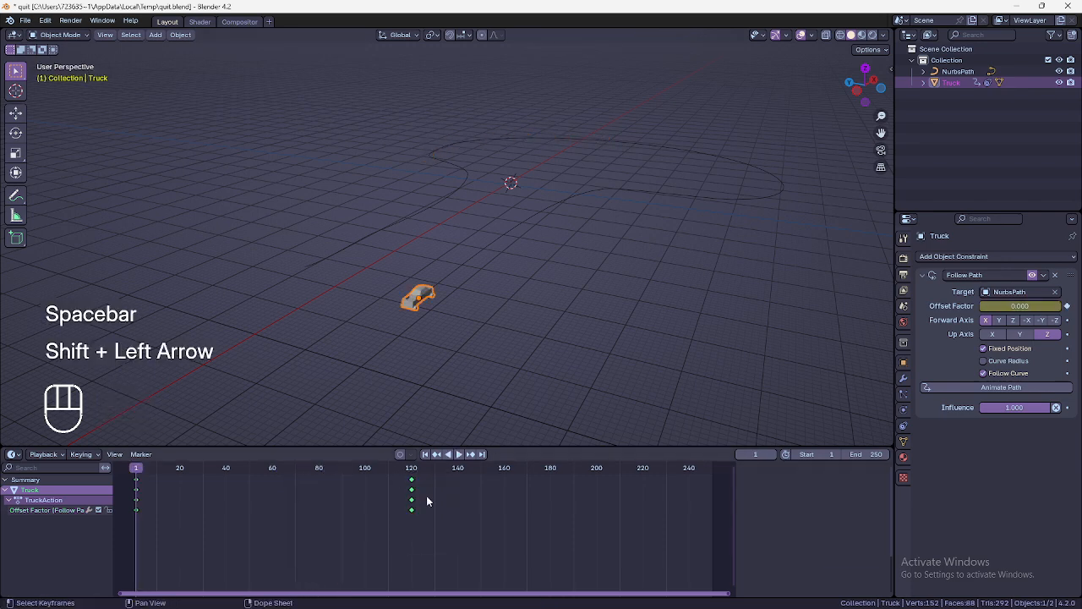
key(g)
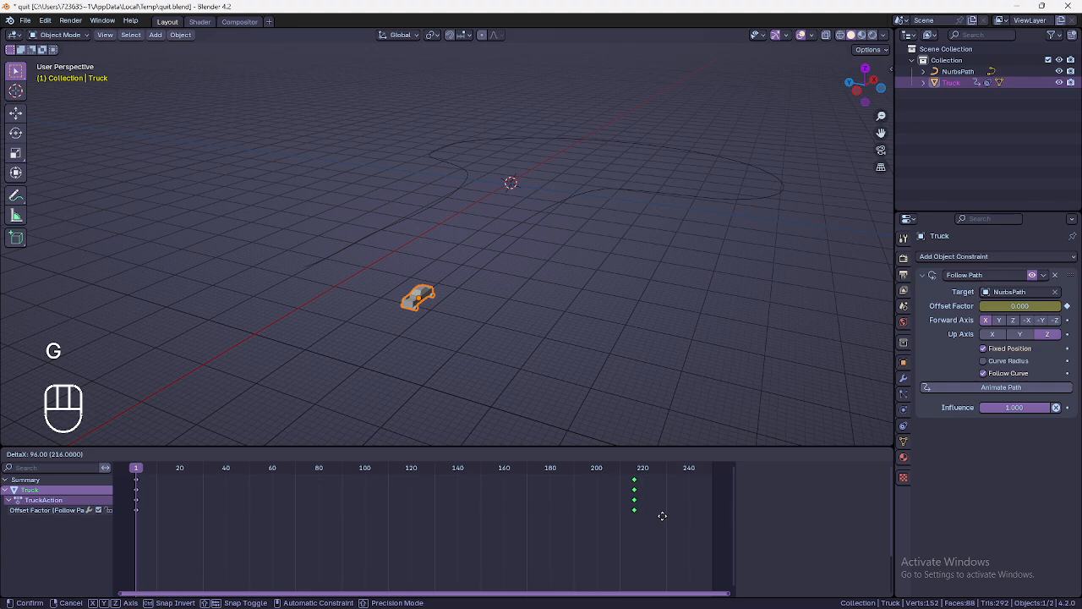
click(669, 521)
key(space)
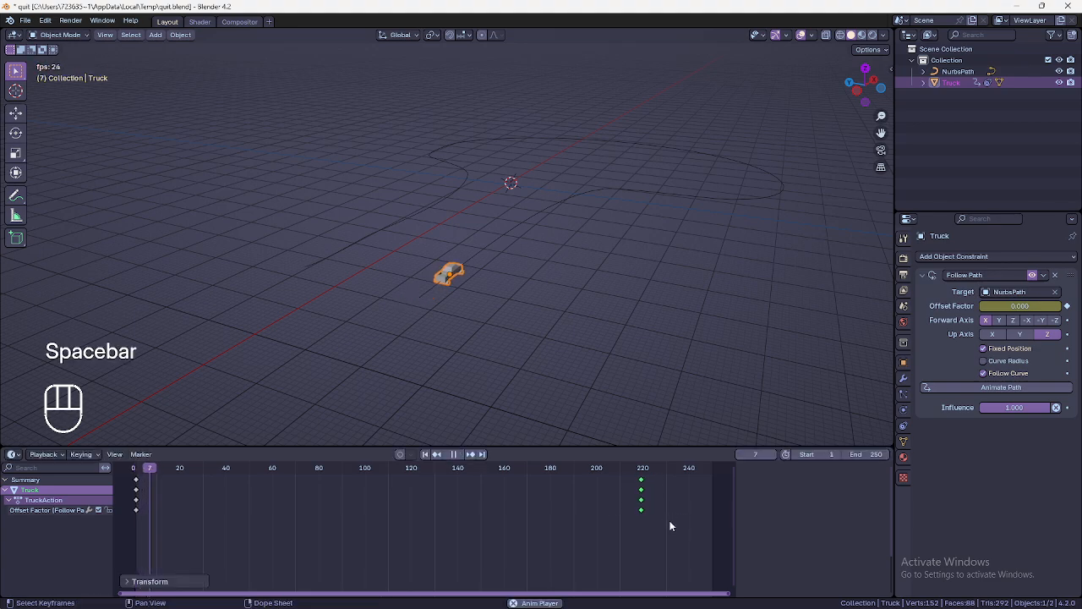
Step: Move the truck's last keyframe farther toward the end of the frame range and stop playback
key(g)
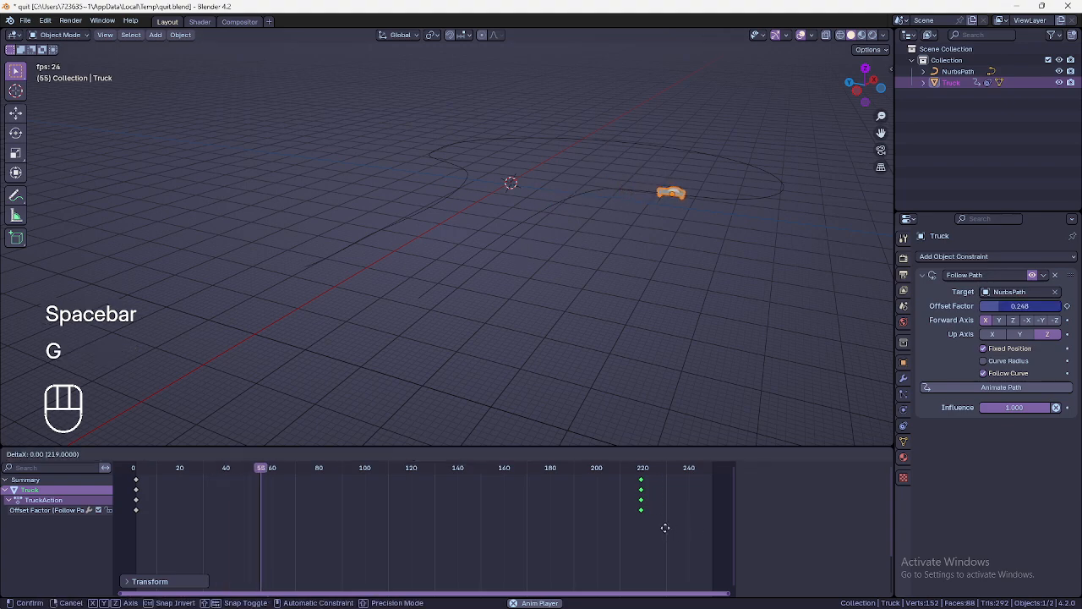
click(727, 531)
key(space)
Step: Select the path curve, put it in Edit Mode, and switch from the Draw tool to the Select Box tool
shift+middle_drag(630, 334, 523, 232)
click(519, 266)
key(Tab)
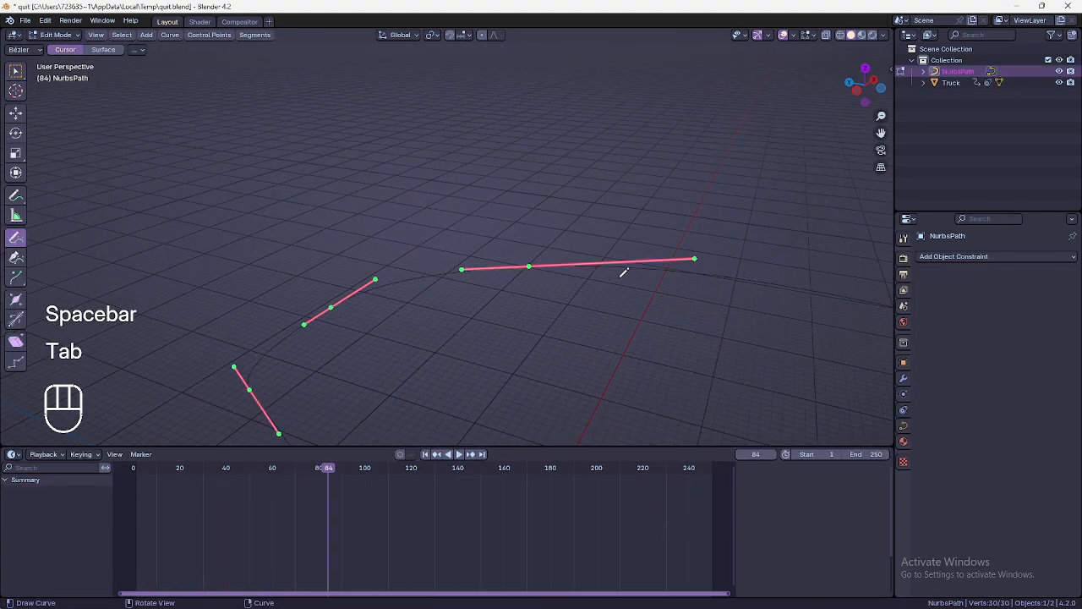
middle_drag(623, 273, 561, 259)
key(grave)
click(568, 255)
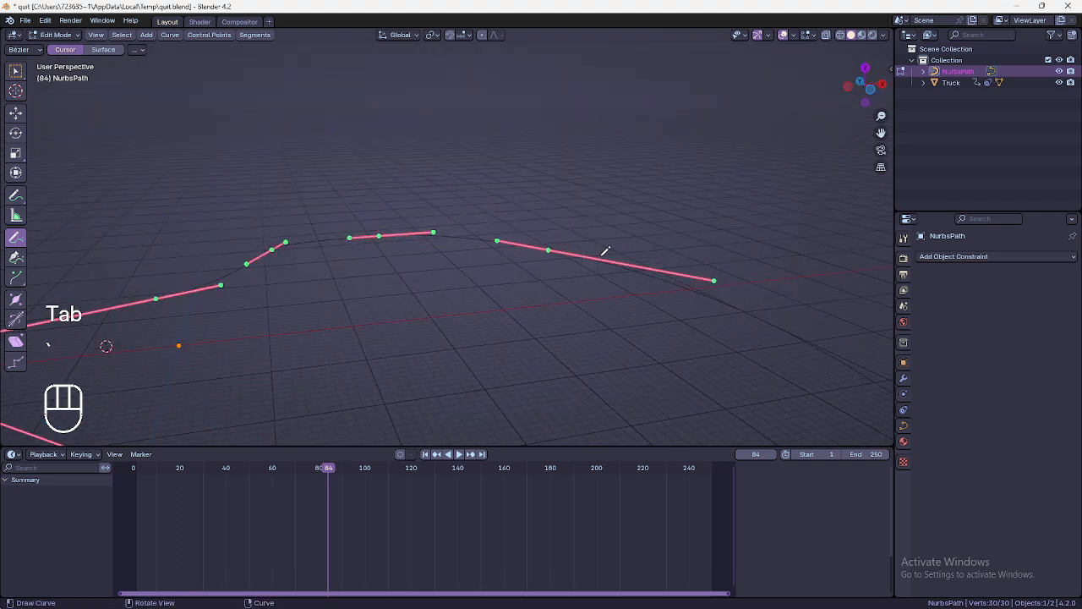
click(16, 71)
shift+middle_drag(589, 261, 526, 266)
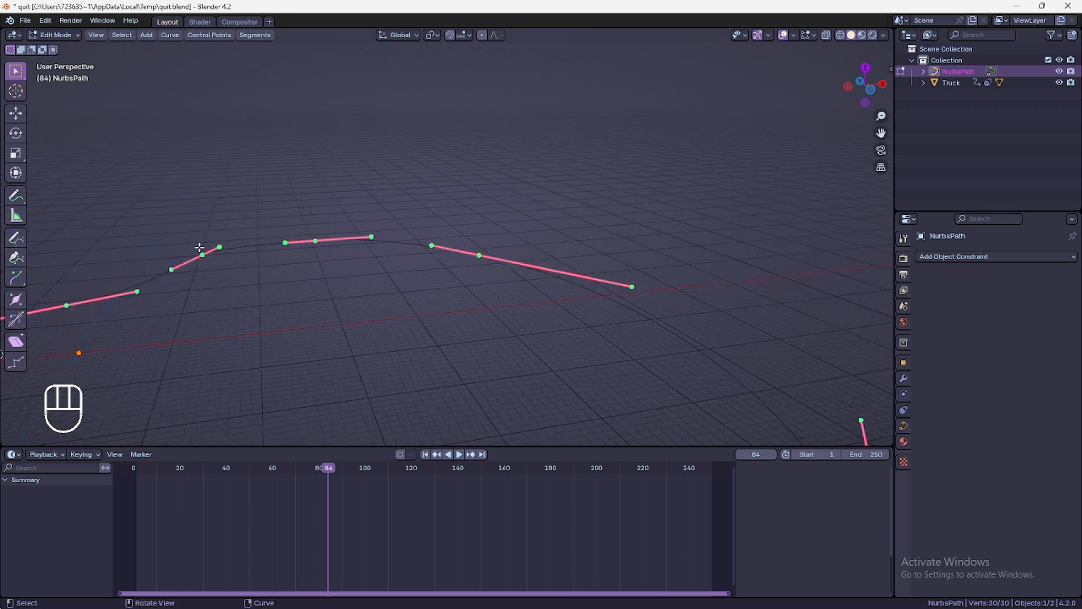
scroll(546, 273, up, 5)
middle_drag(445, 297, 682, 236)
key(r)
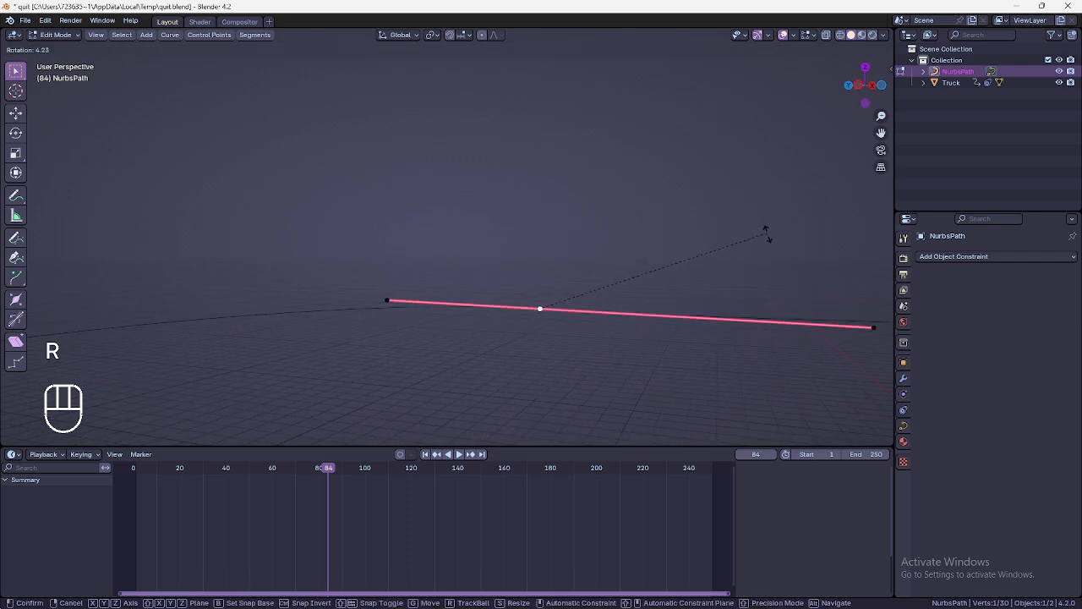
key(Escape)
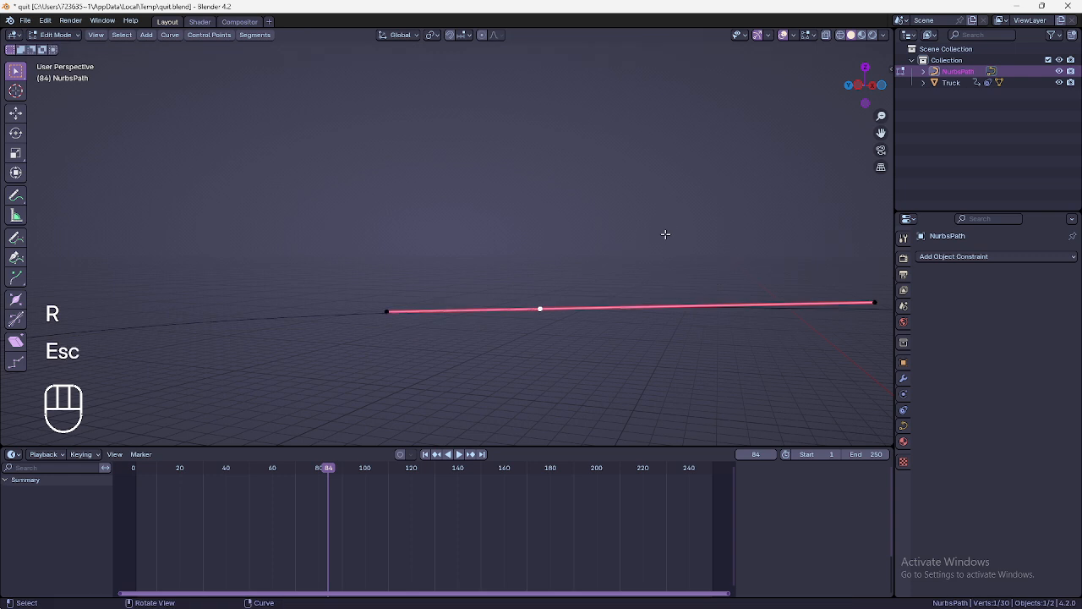
Step: Select both handles of the control point at the path's bend, then move and rotate them together
shift+middle_drag(652, 276, 533, 292)
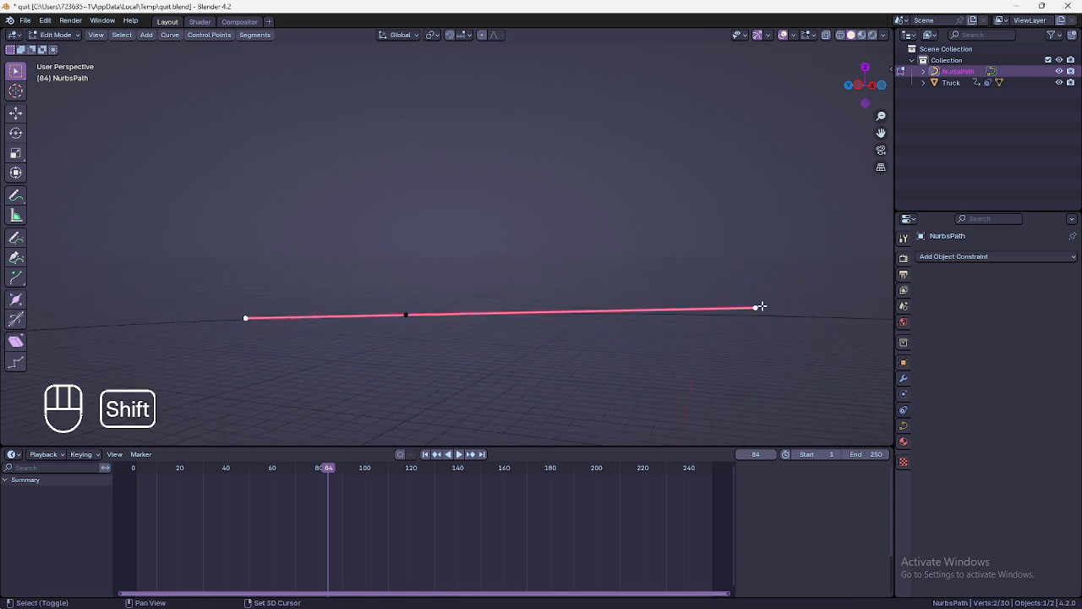
middle_drag(762, 306, 669, 283)
key(g)
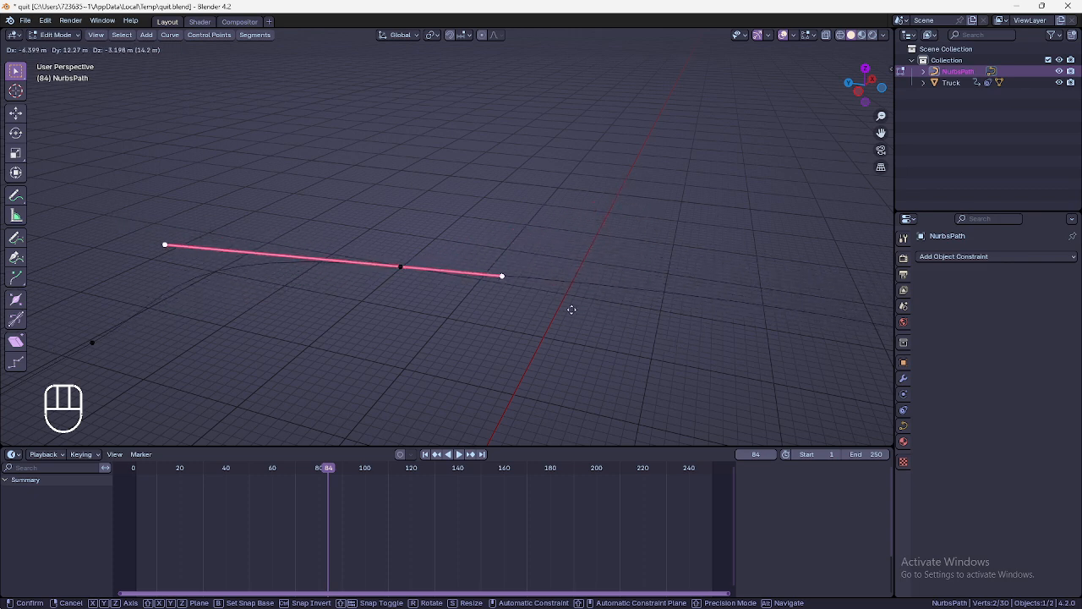
click(651, 310)
middle_drag(561, 302, 583, 300)
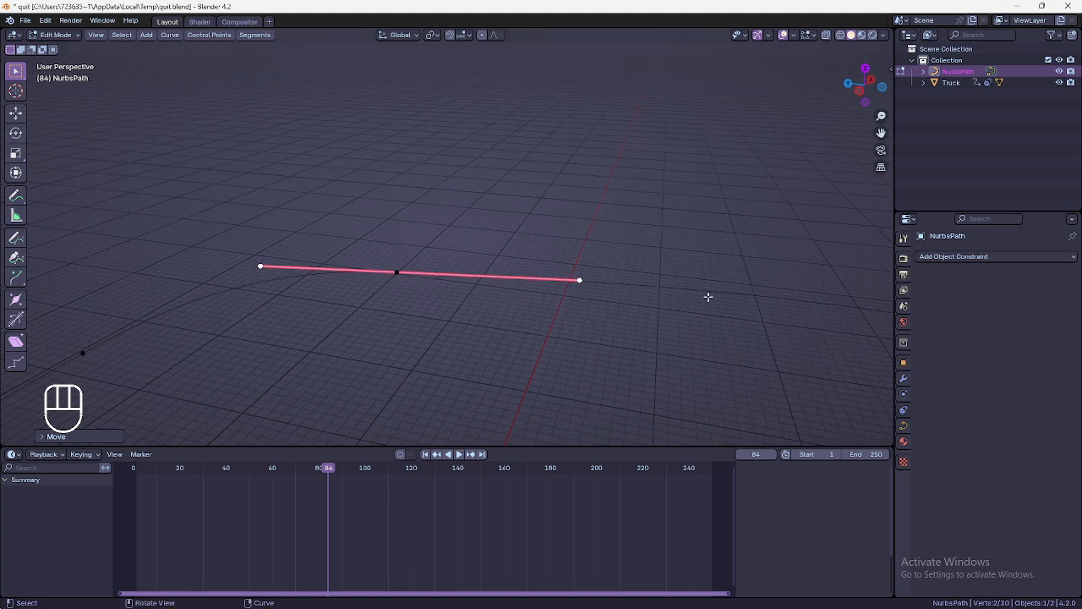
key(r)
click(658, 307)
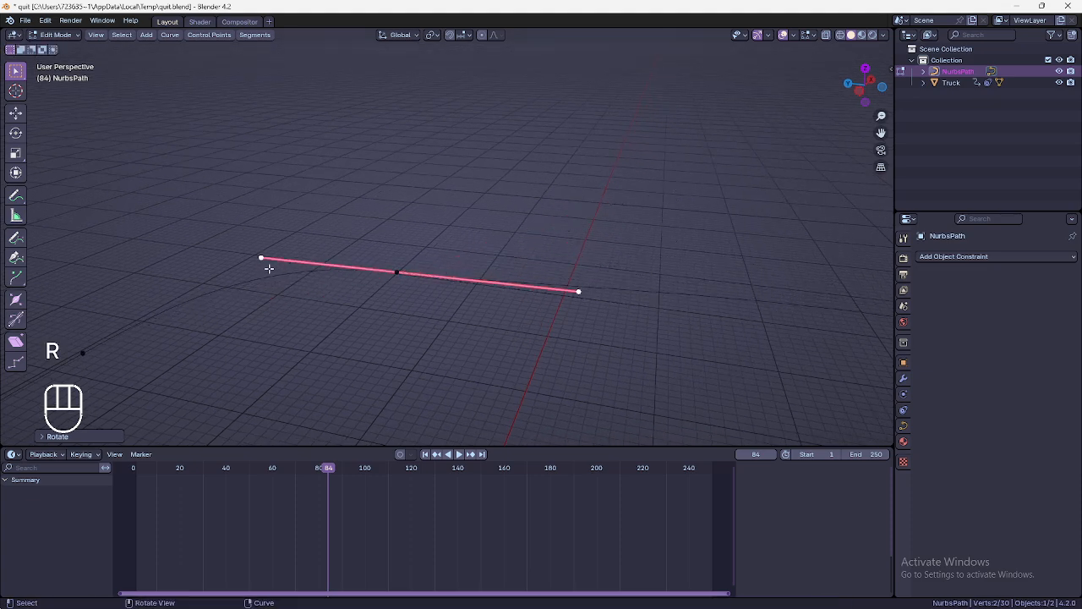
Step: Pull one handle of that control point out toward the neighbouring control point, and return to Object Mode
shift+middle_drag(329, 238, 359, 226)
click(367, 224)
key(g)
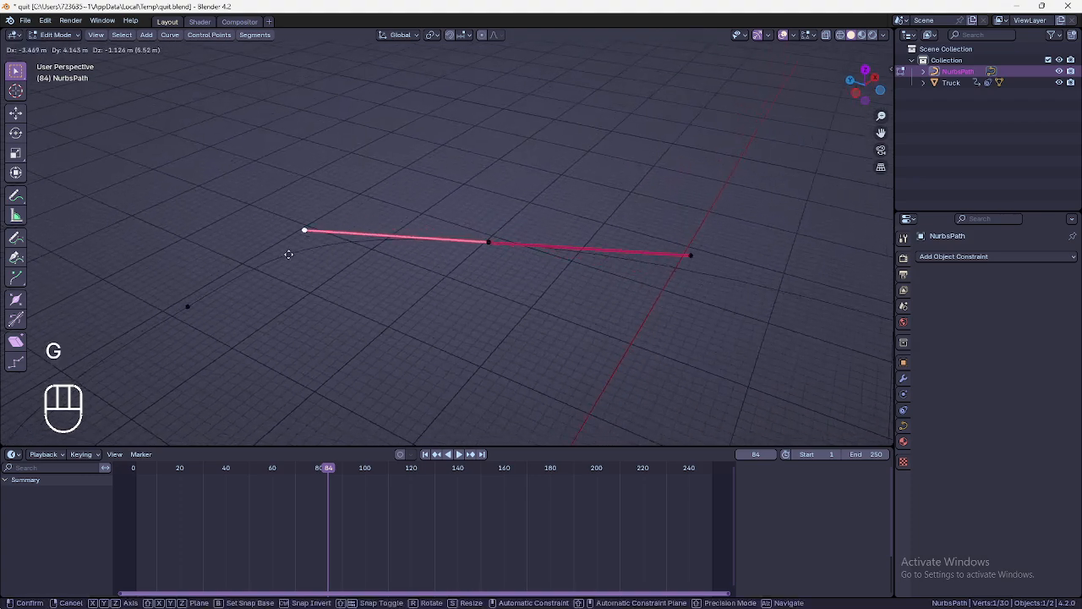
click(174, 320)
middle_drag(287, 284, 195, 306)
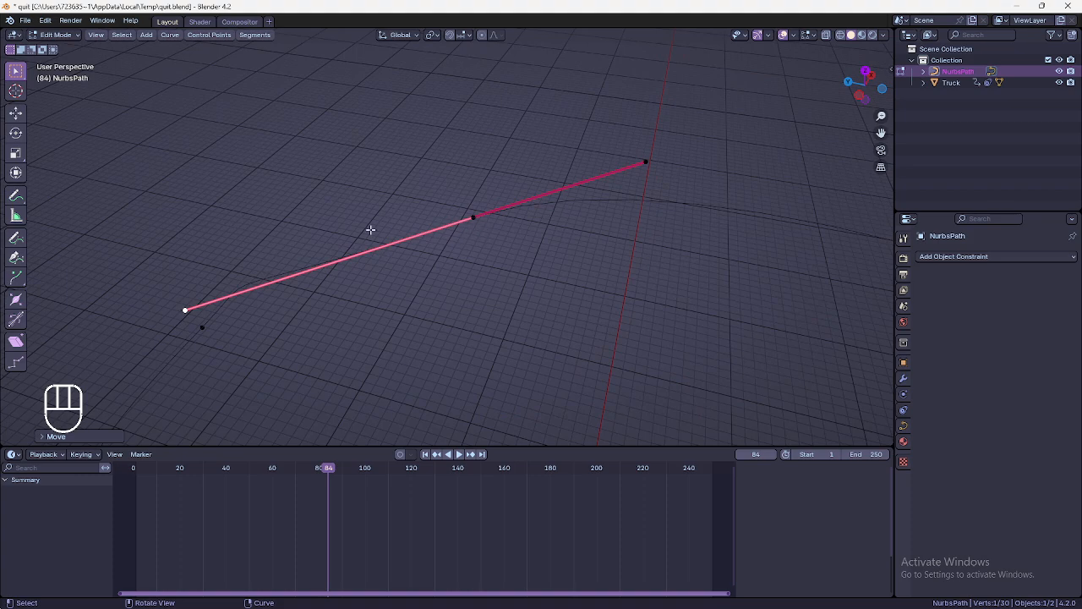
middle_drag(370, 229, 443, 216)
key(Tab)
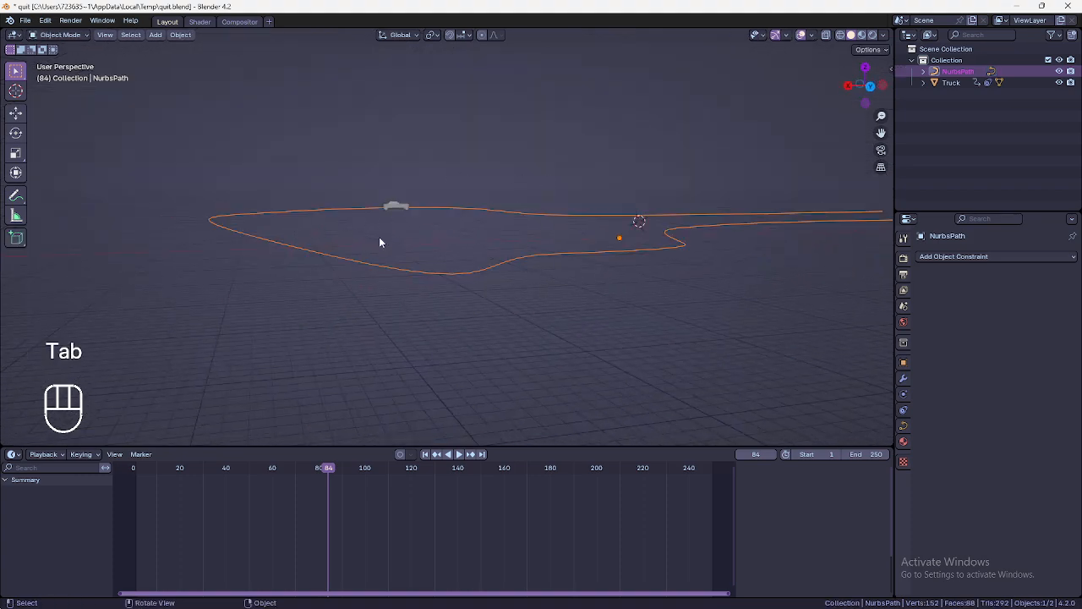
Step: Re-enter Edit Mode, move the path's bend to a new position by one of its points, and return to Object Mode
key(Tab)
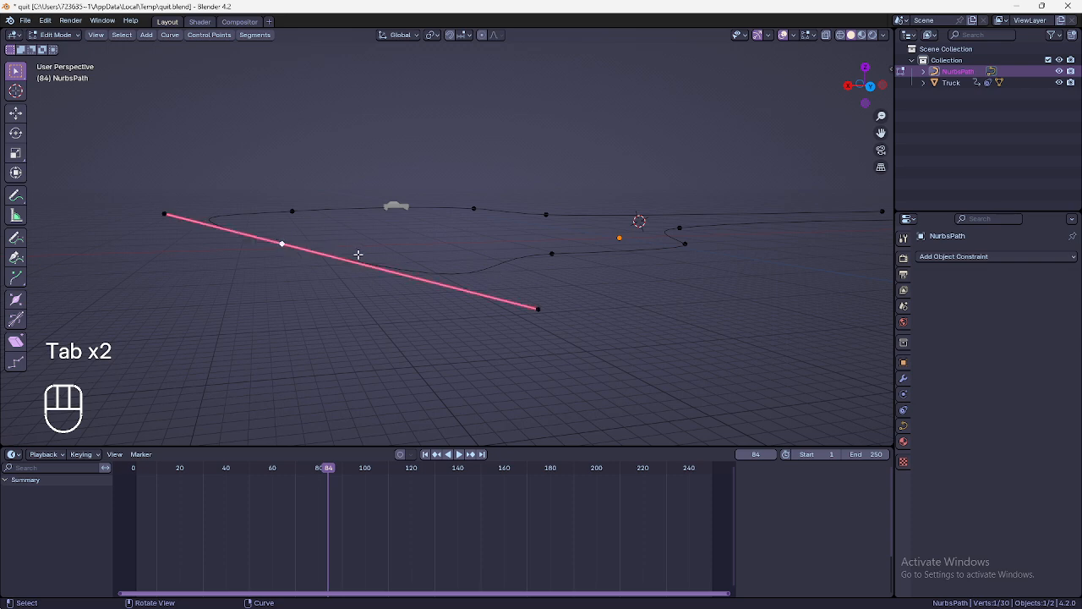
shift+middle_drag(242, 253, 316, 275)
click(236, 233)
middle_drag(296, 232, 364, 253)
key(g)
click(443, 293)
key(Tab)
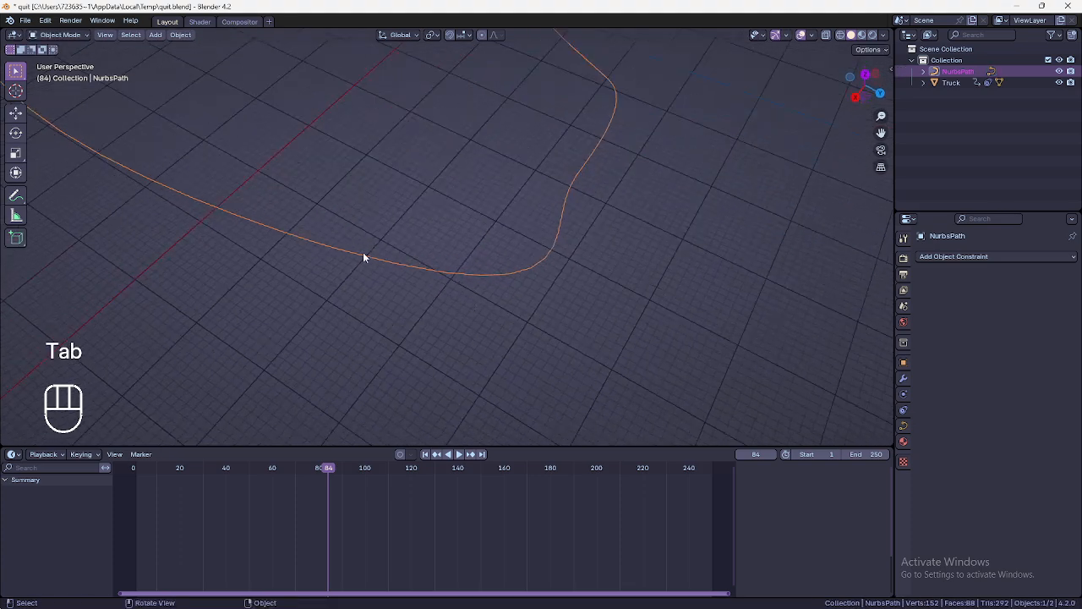
Step: In Edit Mode, select the control point at the path's open end and extrude a new point outward from it
shift+middle_drag(272, 213, 370, 231)
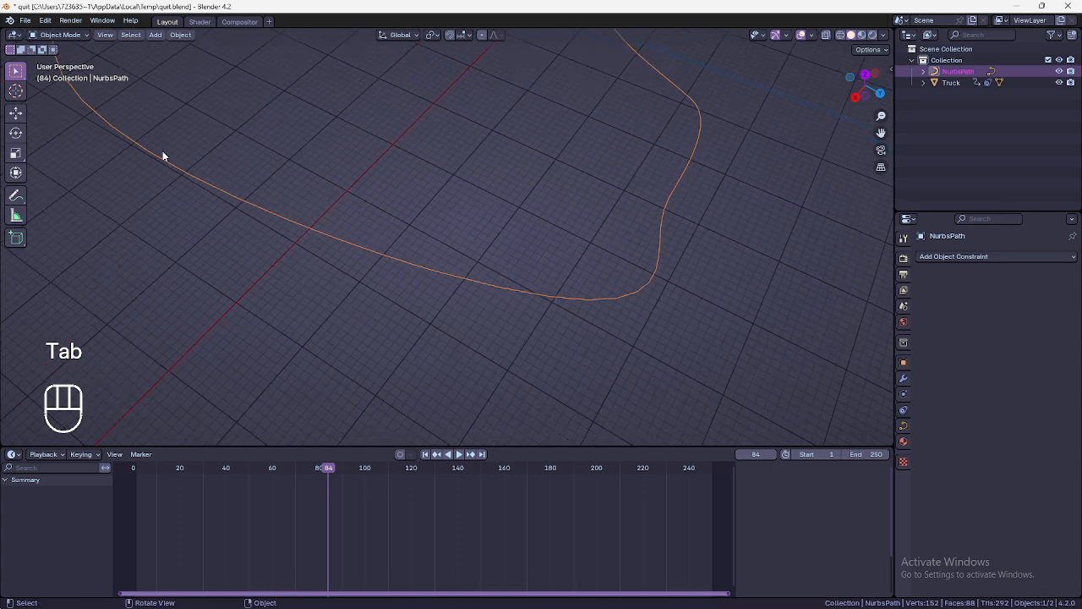
key(Tab)
middle_drag(140, 167, 125, 134)
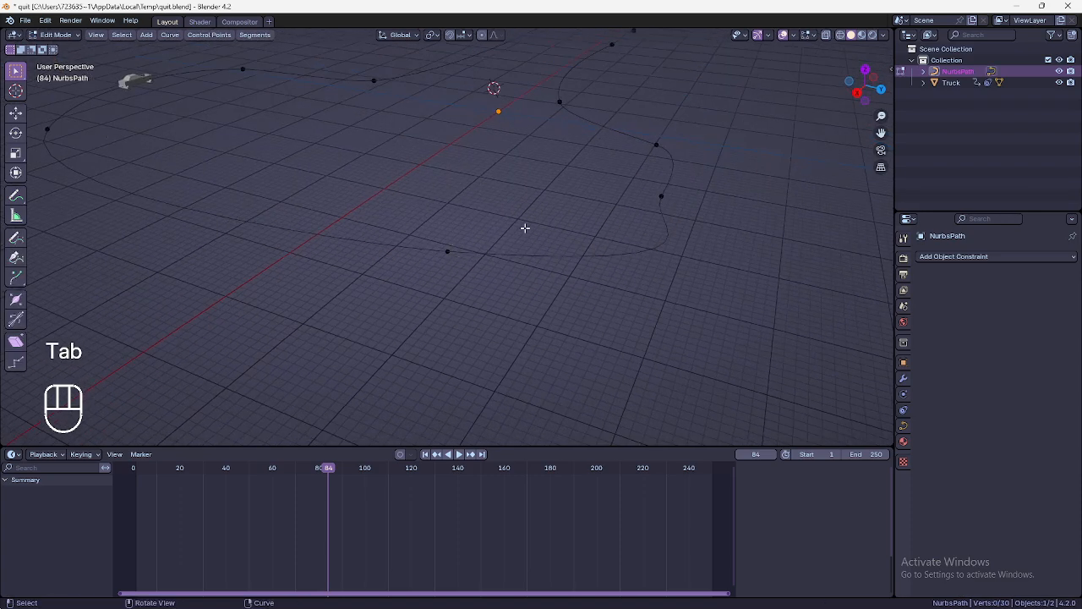
key(Tab)
middle_drag(585, 217, 514, 223)
key(Tab)
shift+middle_drag(693, 181, 15, 379)
scroll(482, 244, up, 4)
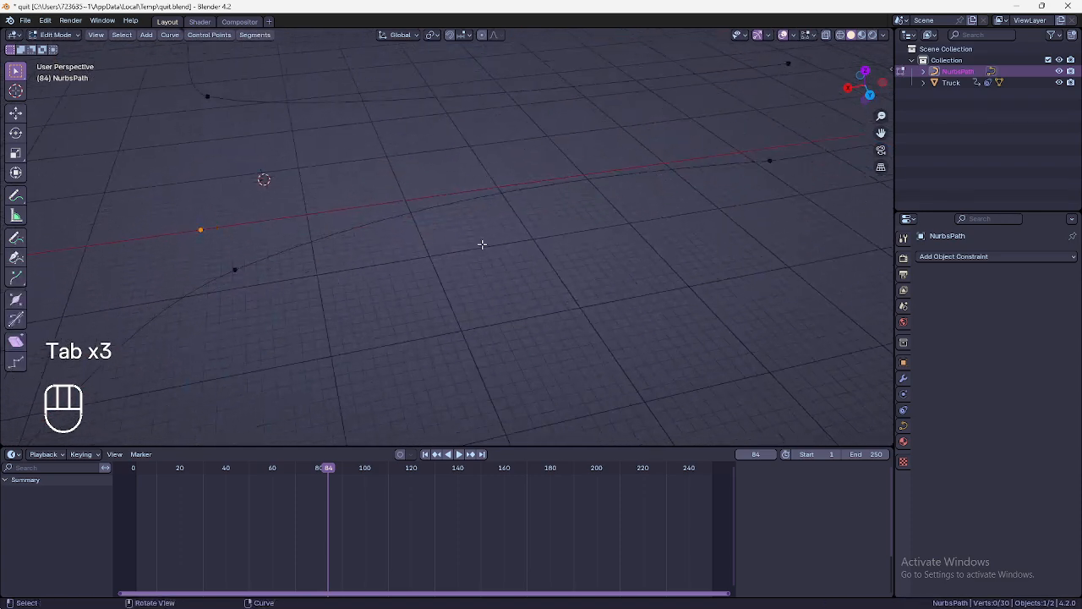
shift+middle_drag(482, 244, 345, 308)
click(277, 225)
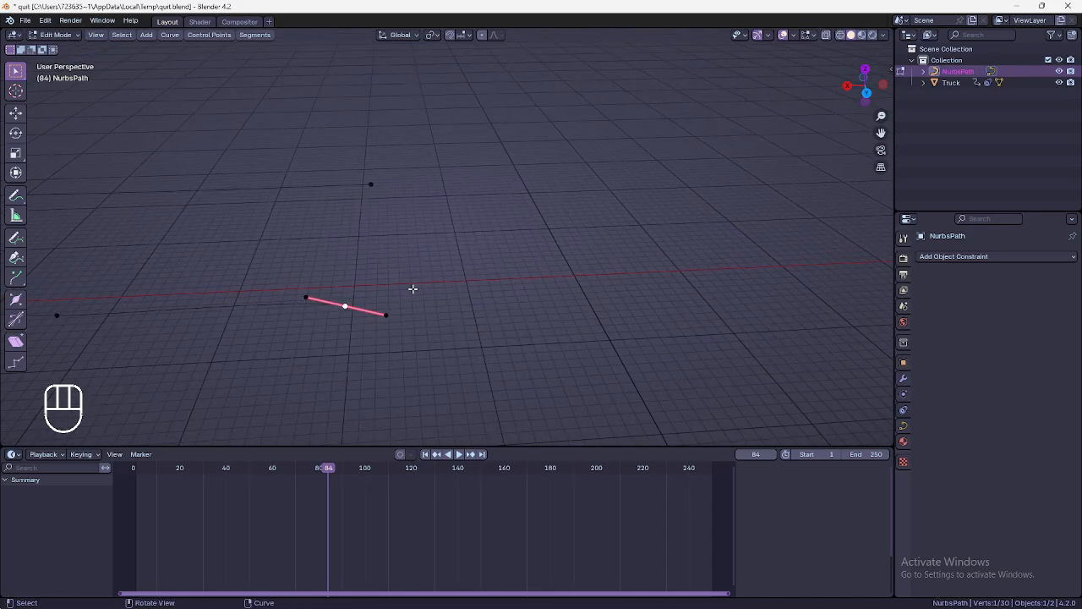
key(e)
click(693, 263)
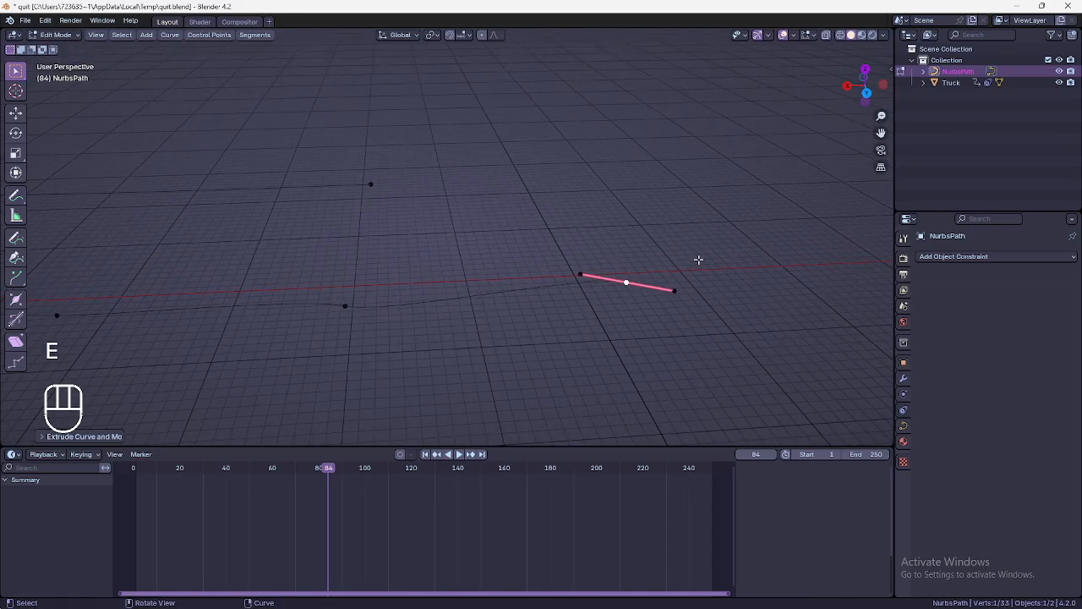
Step: Rotate the new end point about 83° around the Y axis and extrude it upward along Z
key(r)
key(y)
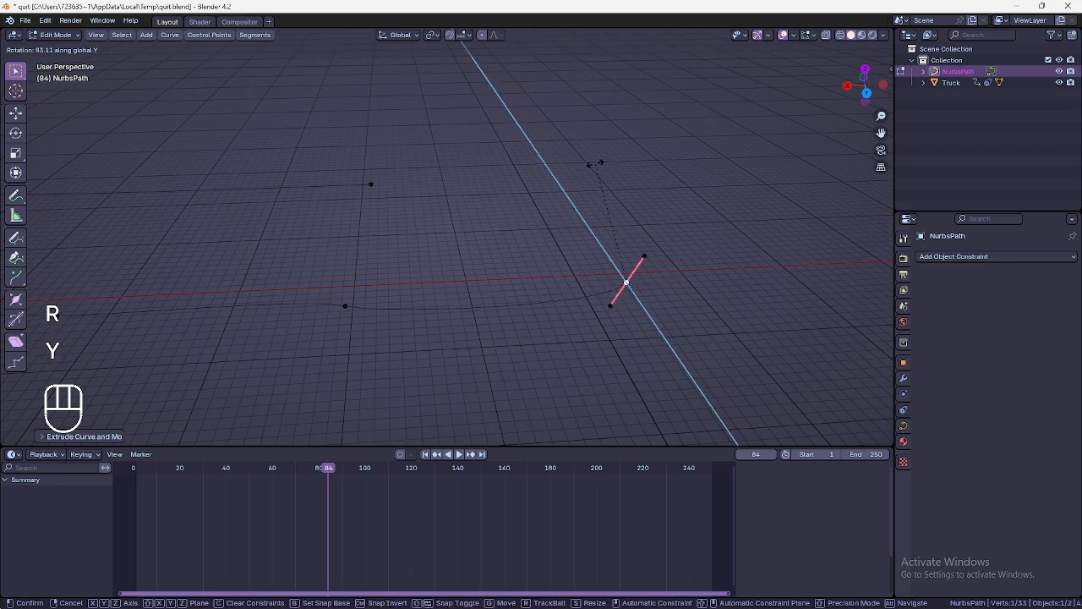
click(596, 163)
key(e)
key(z)
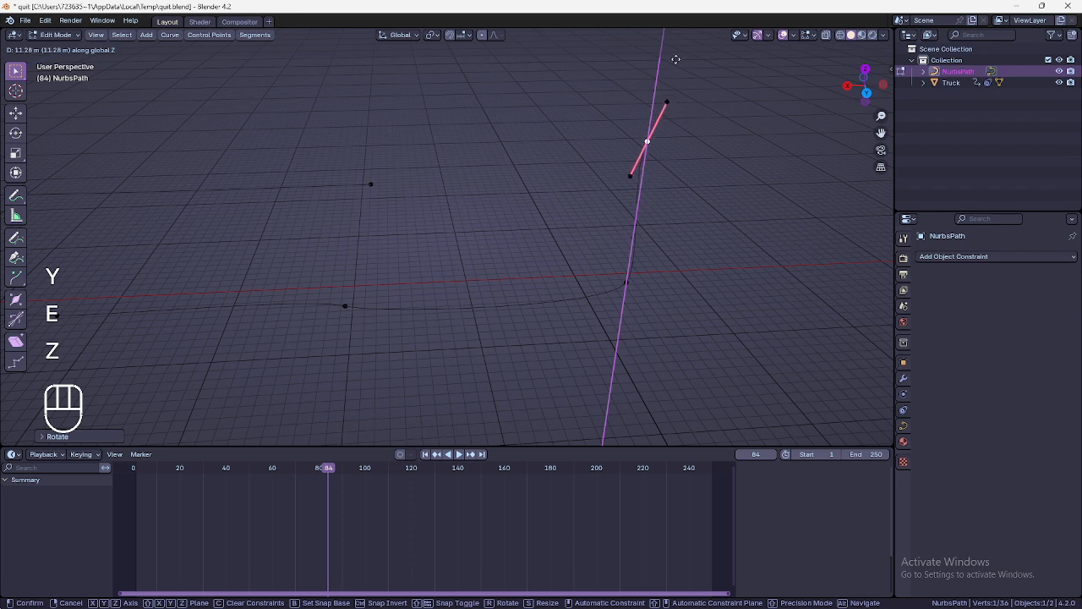
click(667, 418)
key(t)
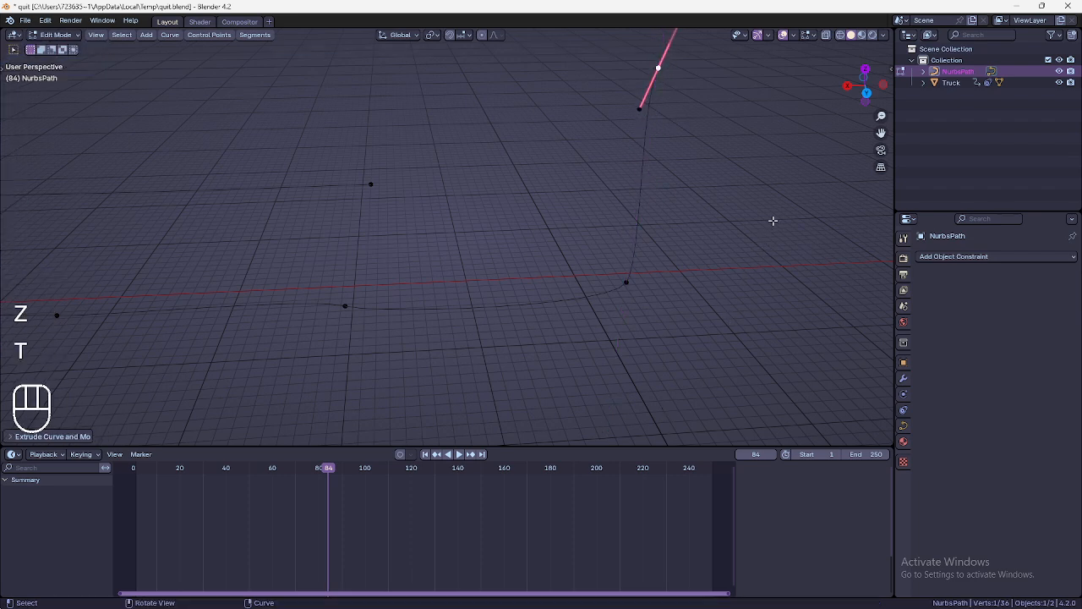
Step: Rotate the raised point about 89° around the Y axis and extrude it along X back over the path
key(r)
key(y)
key(u)
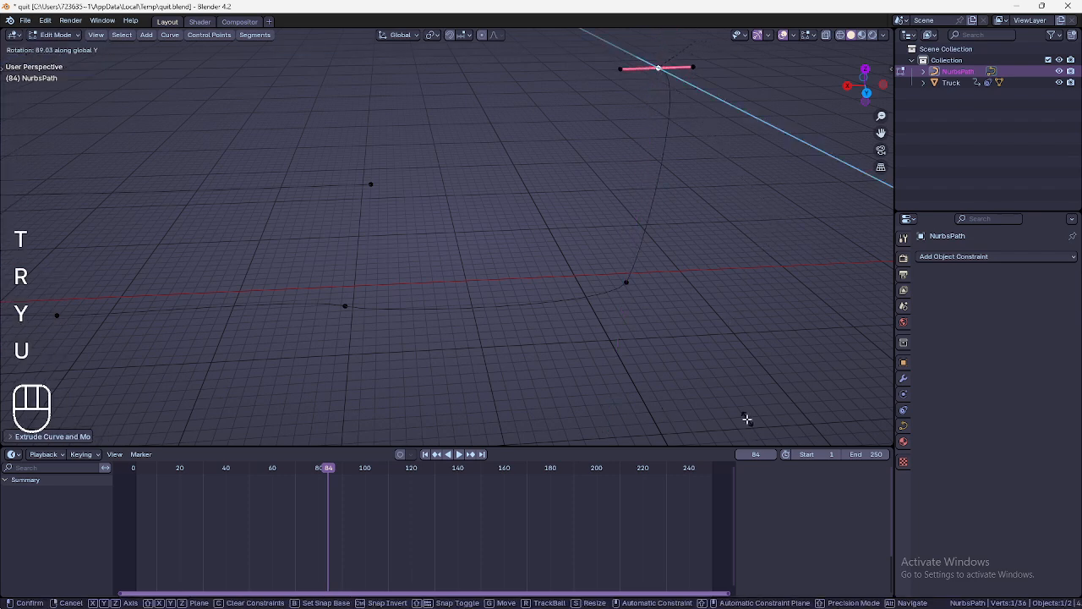
click(747, 418)
key(e)
key(x)
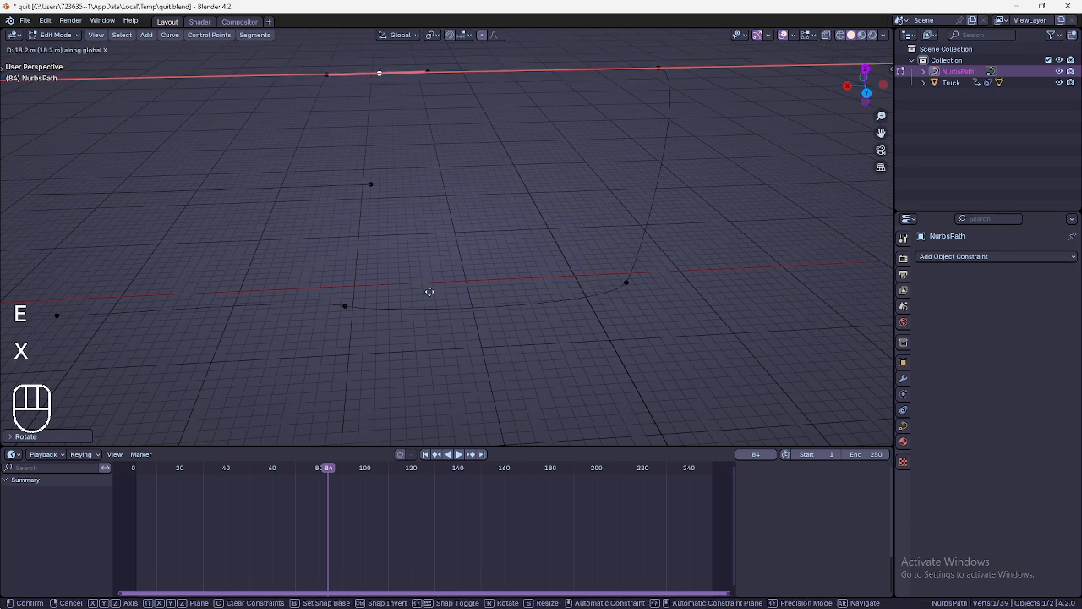
click(406, 294)
Step: Rotate the upper end point about 69° around the Y axis and extrude it down along Z toward the path
key(r)
key(x)
key(y)
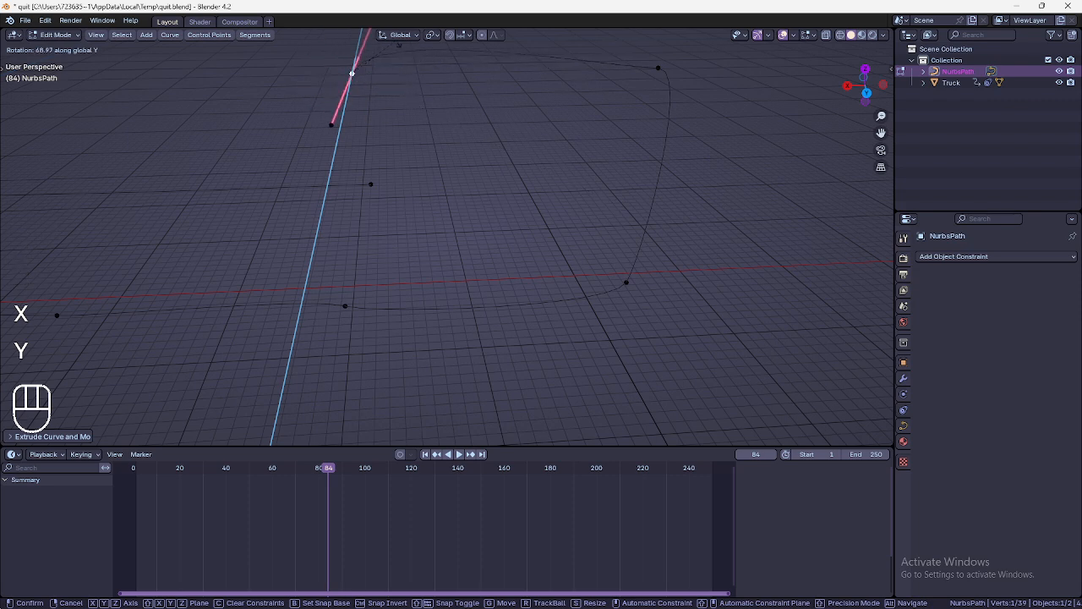
click(388, 47)
key(e)
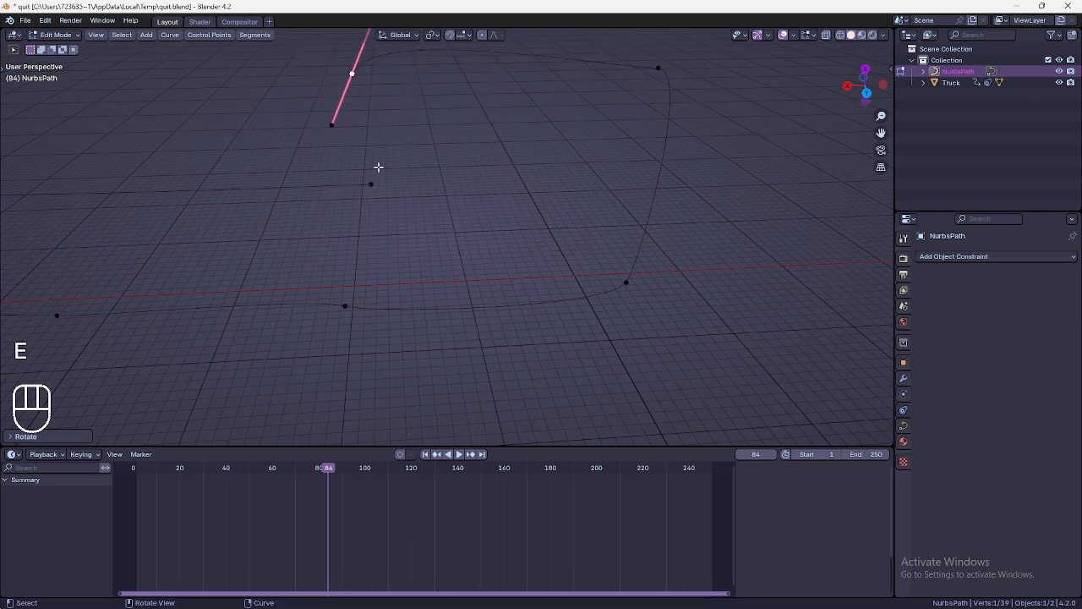
key(e)
key(z)
click(372, 241)
Step: Rotate the lowered end point until it is nearly level and extrude it along X out past the loop
key(r)
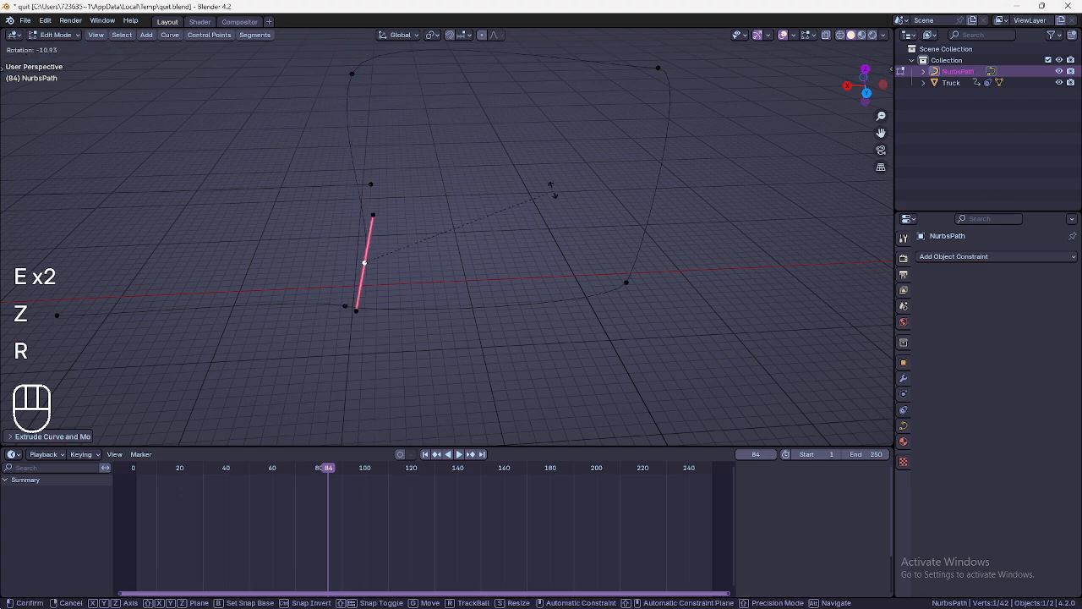
click(502, 198)
key(e)
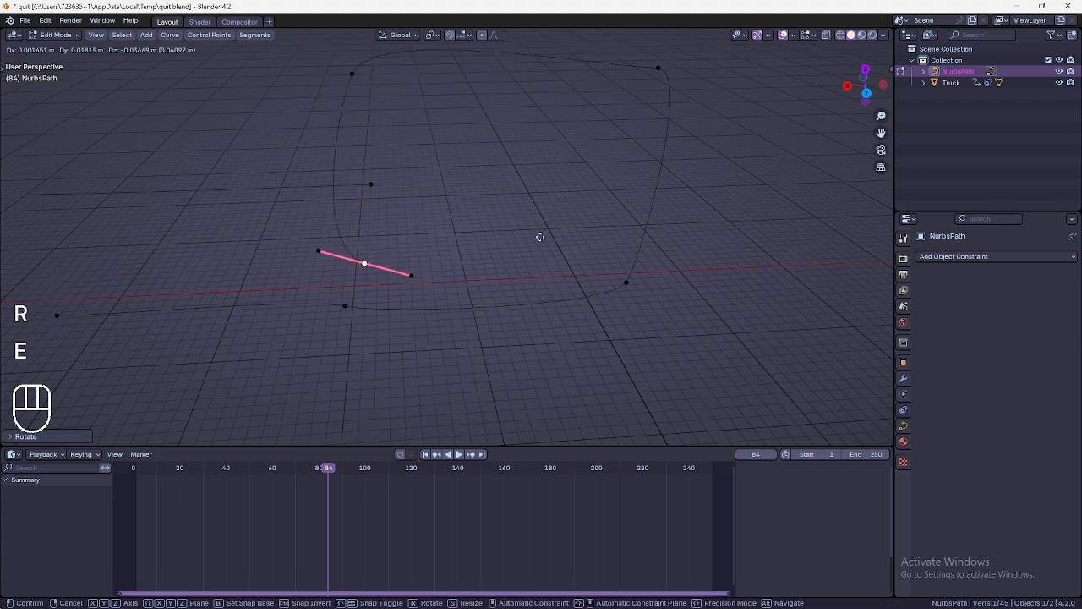
key(x)
click(65, 264)
Step: Return to Object Mode and play the animation to examine how the truck drives through the vertical loop
middle_drag(207, 288, 222, 268)
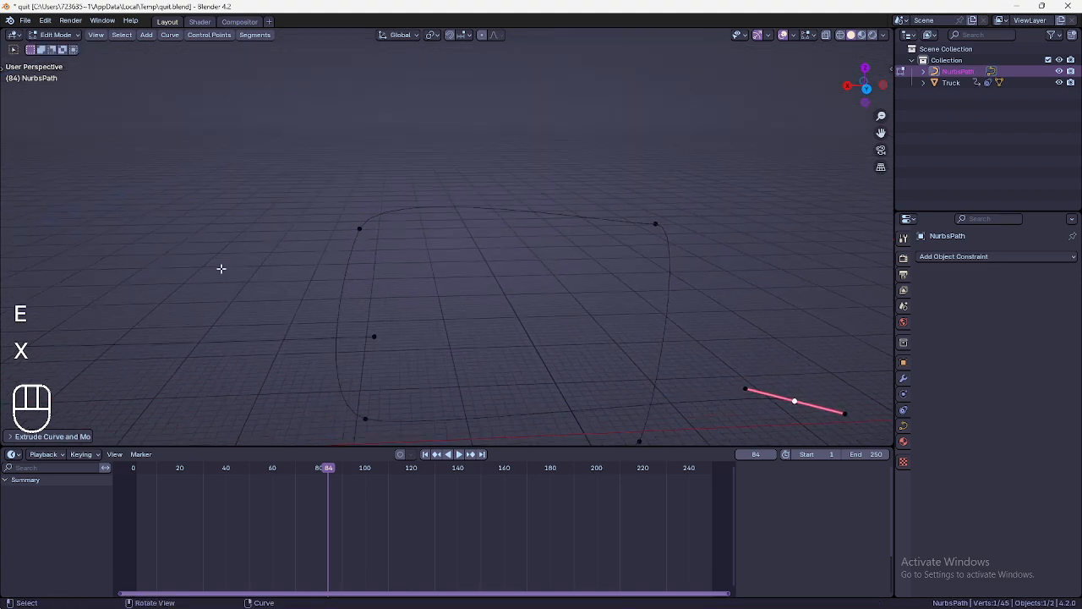
scroll(238, 351, down, 15)
middle_drag(138, 327, 499, 298)
shift+middle_drag(154, 288, 812, 302)
middle_drag(664, 283, 678, 272)
key(Tab)
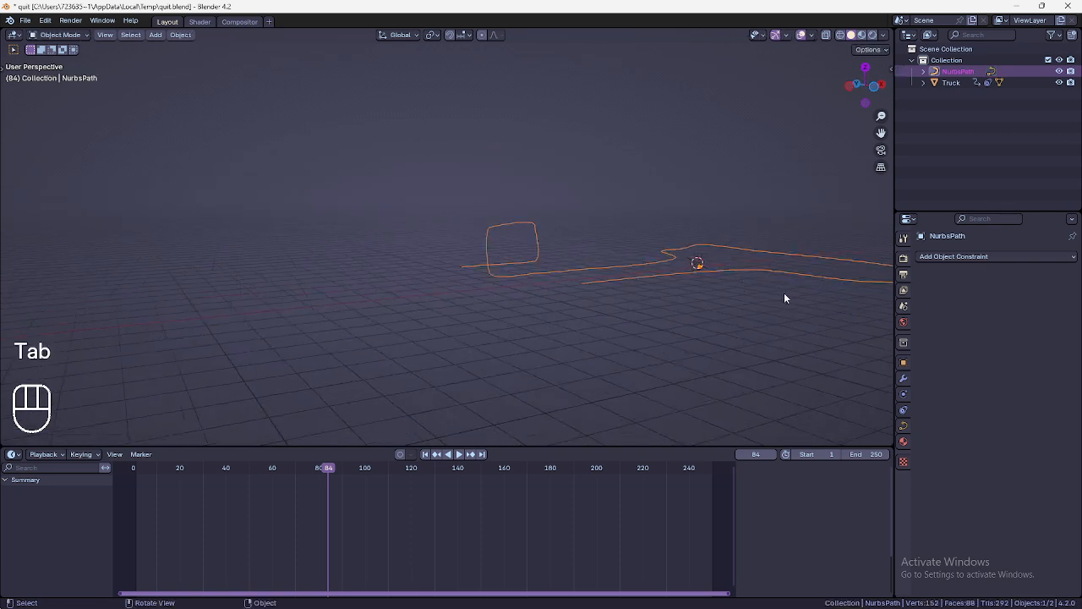
shift+middle_drag(785, 297, 597, 285)
key(space)
scroll(585, 281, up, 5)
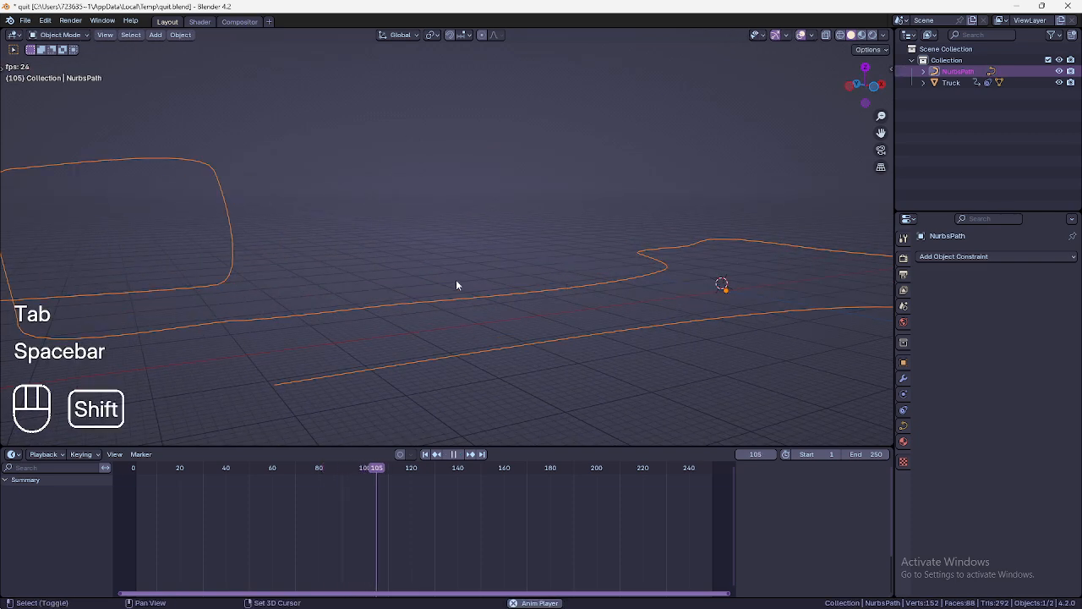
shift+middle_drag(326, 280, 591, 312)
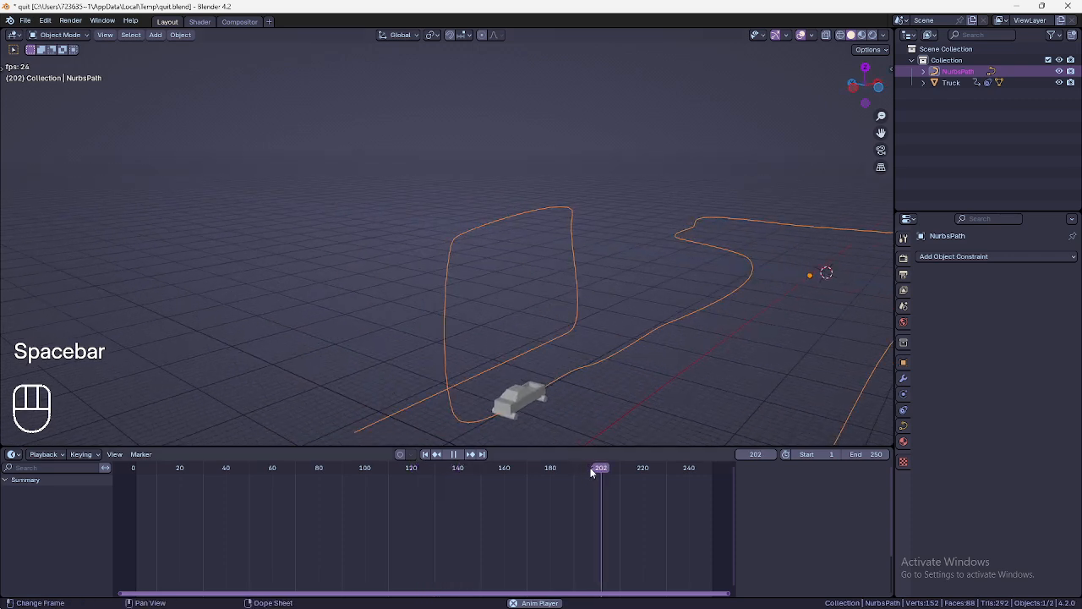
middle_drag(561, 391, 568, 355)
middle_drag(648, 343, 527, 347)
scroll(720, 316, down, 7)
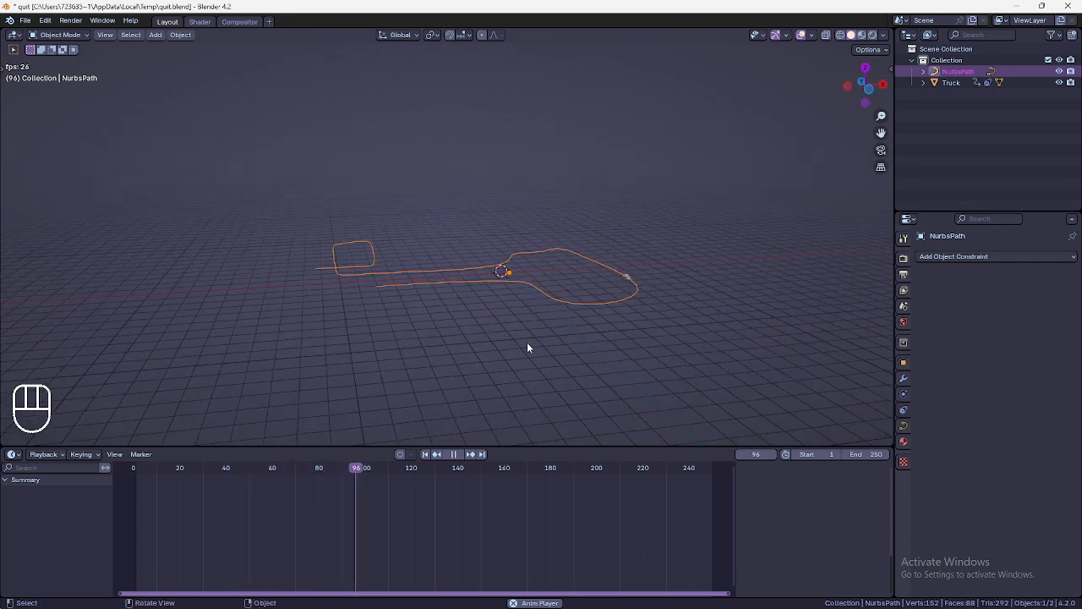